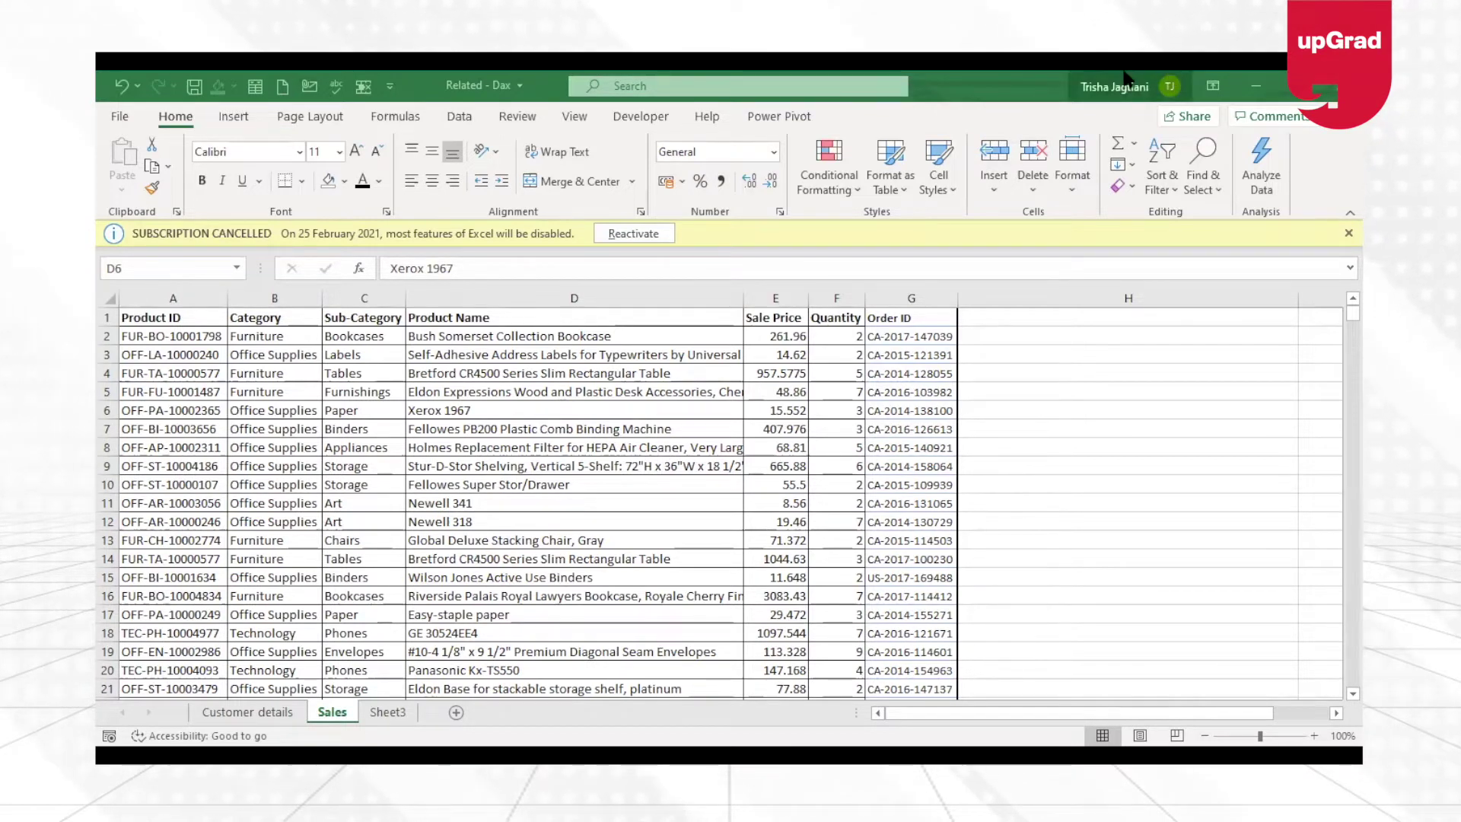
- Examine the Sales sheet's product columns and its Sale Price, Quantity and Order ID columns
click(366, 352)
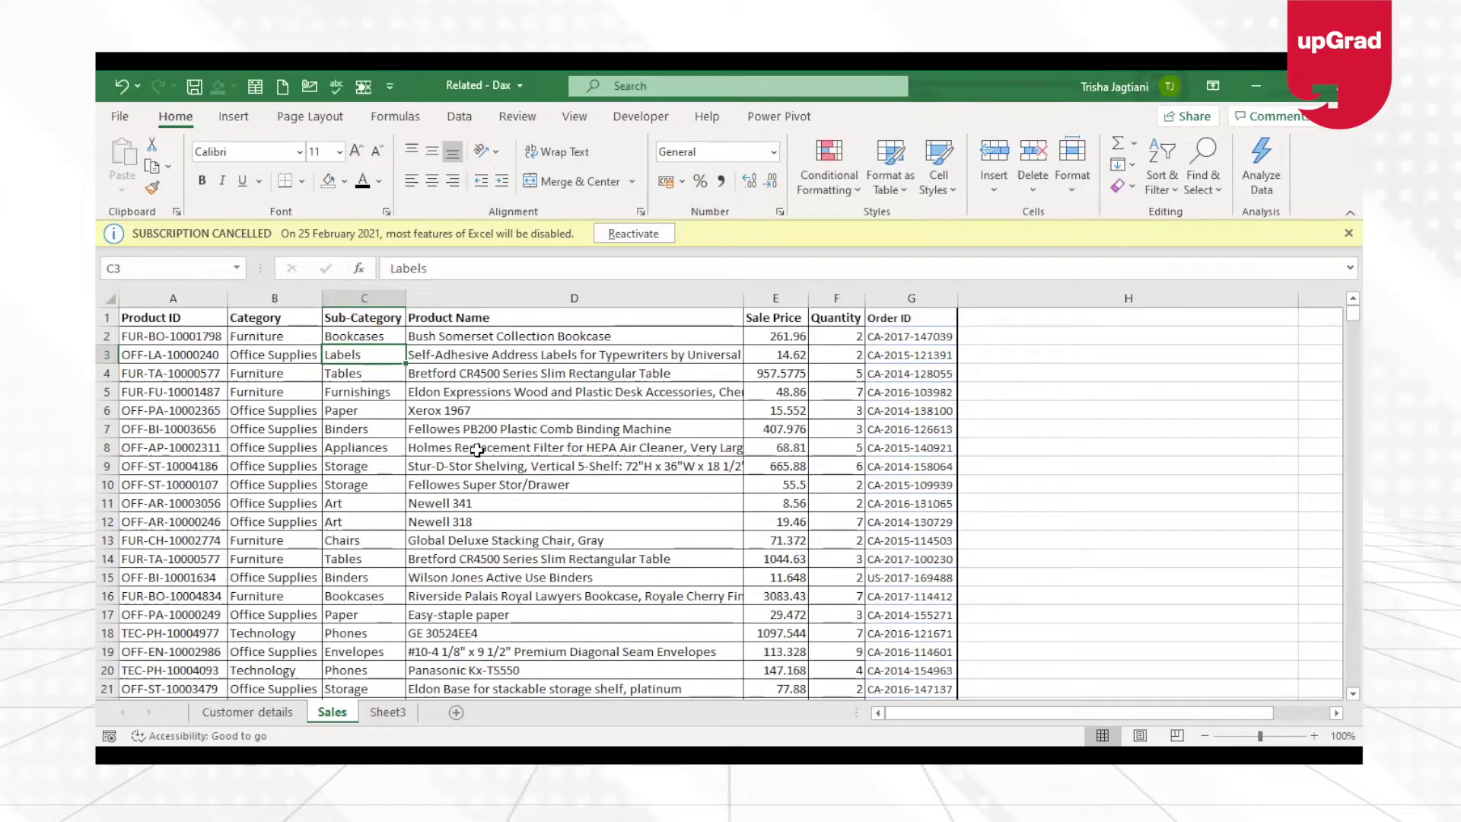
click(411, 391)
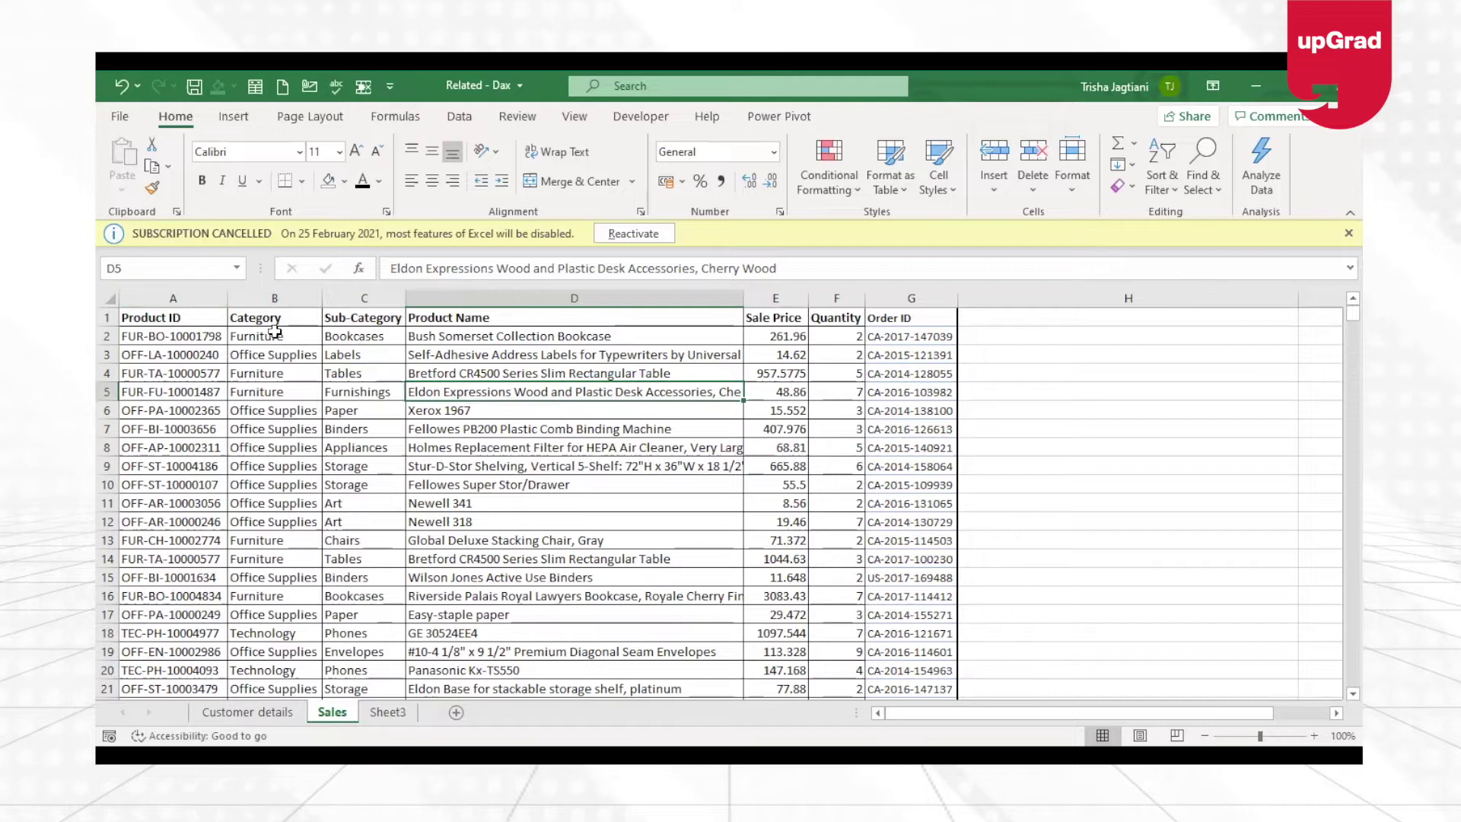
click(781, 318)
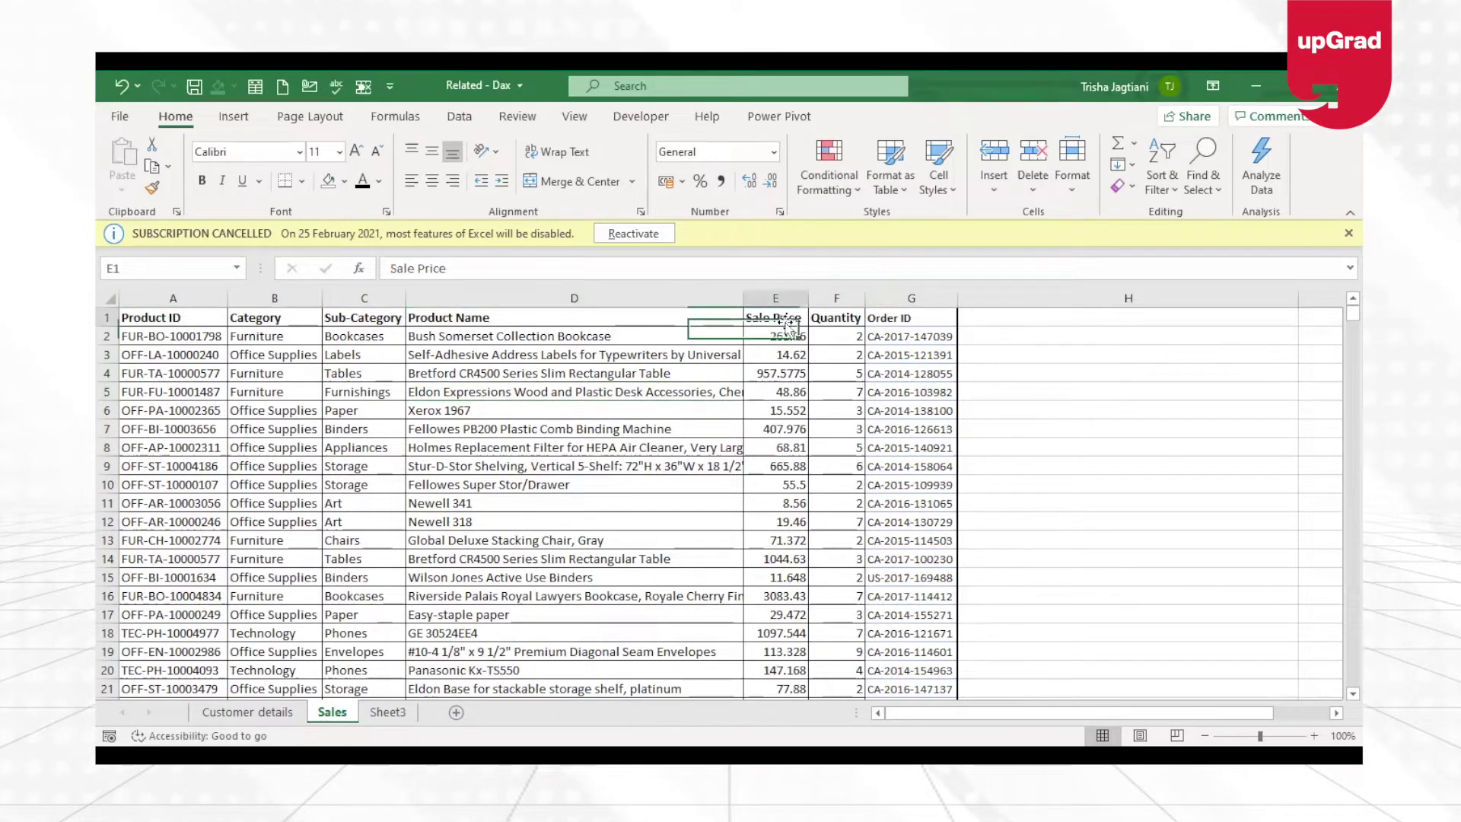
click(849, 318)
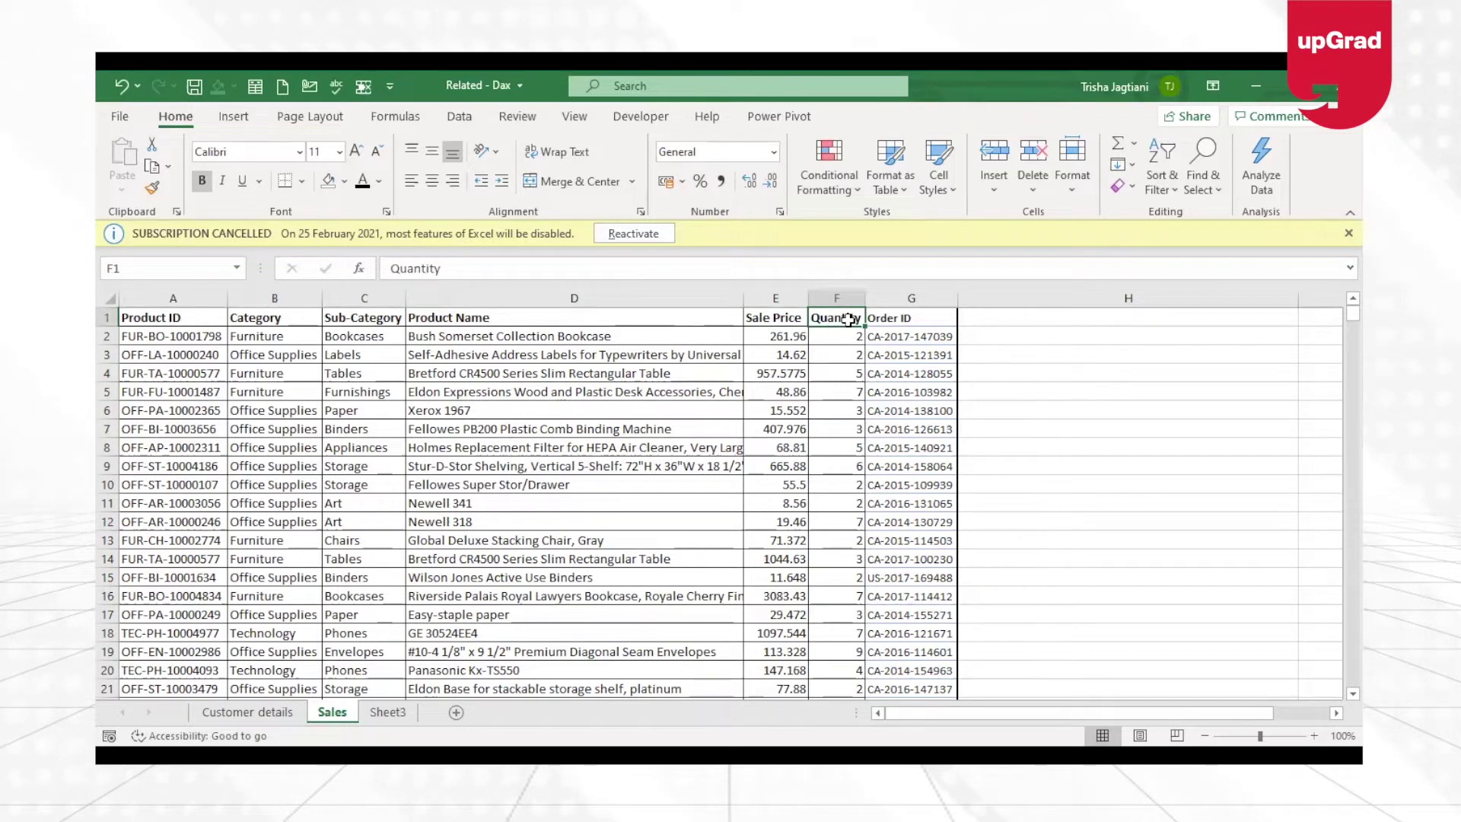
click(923, 317)
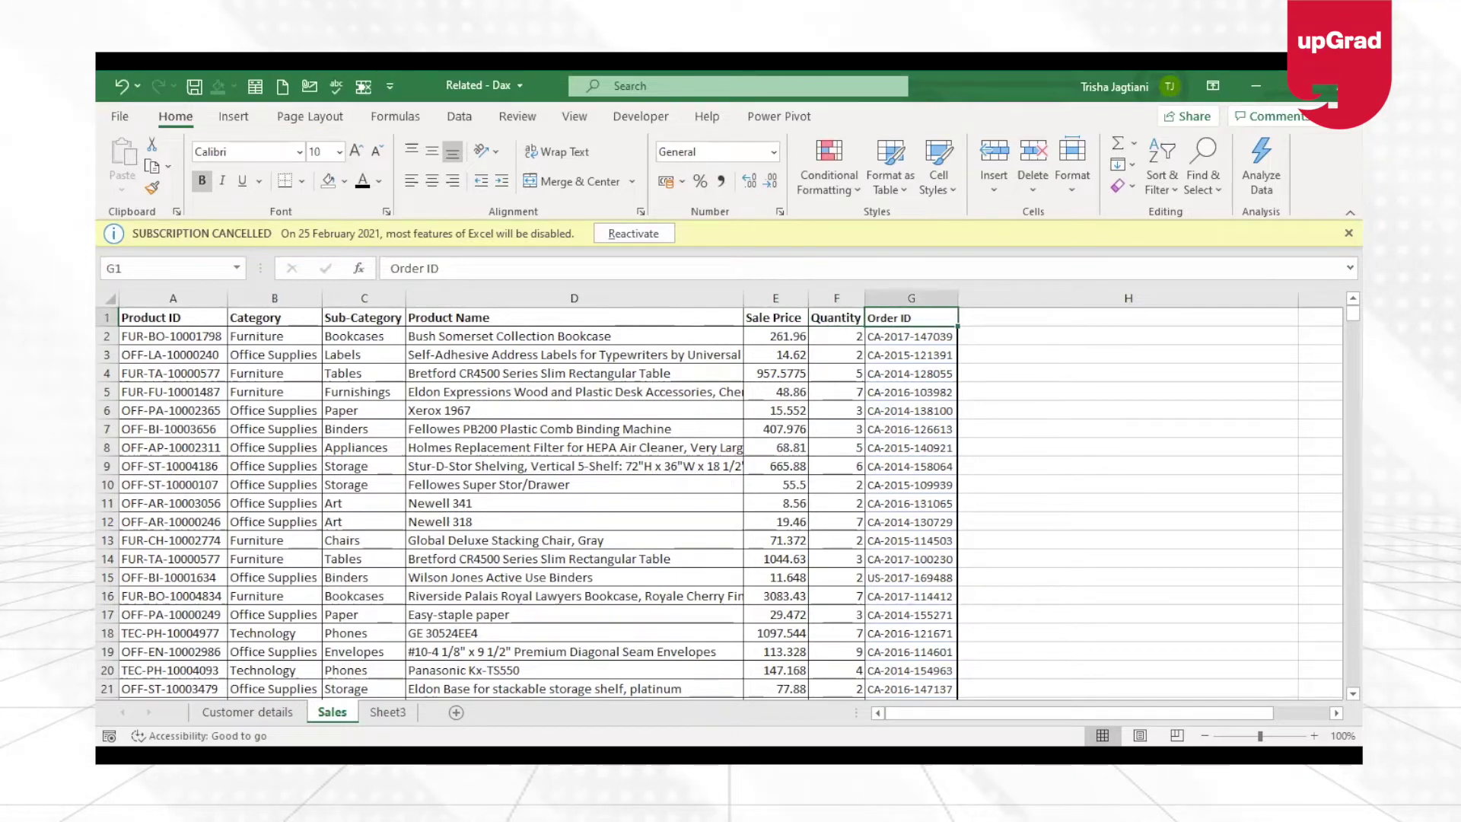
- AutoFit the width of all columns on the Customer details sheet
click(273, 709)
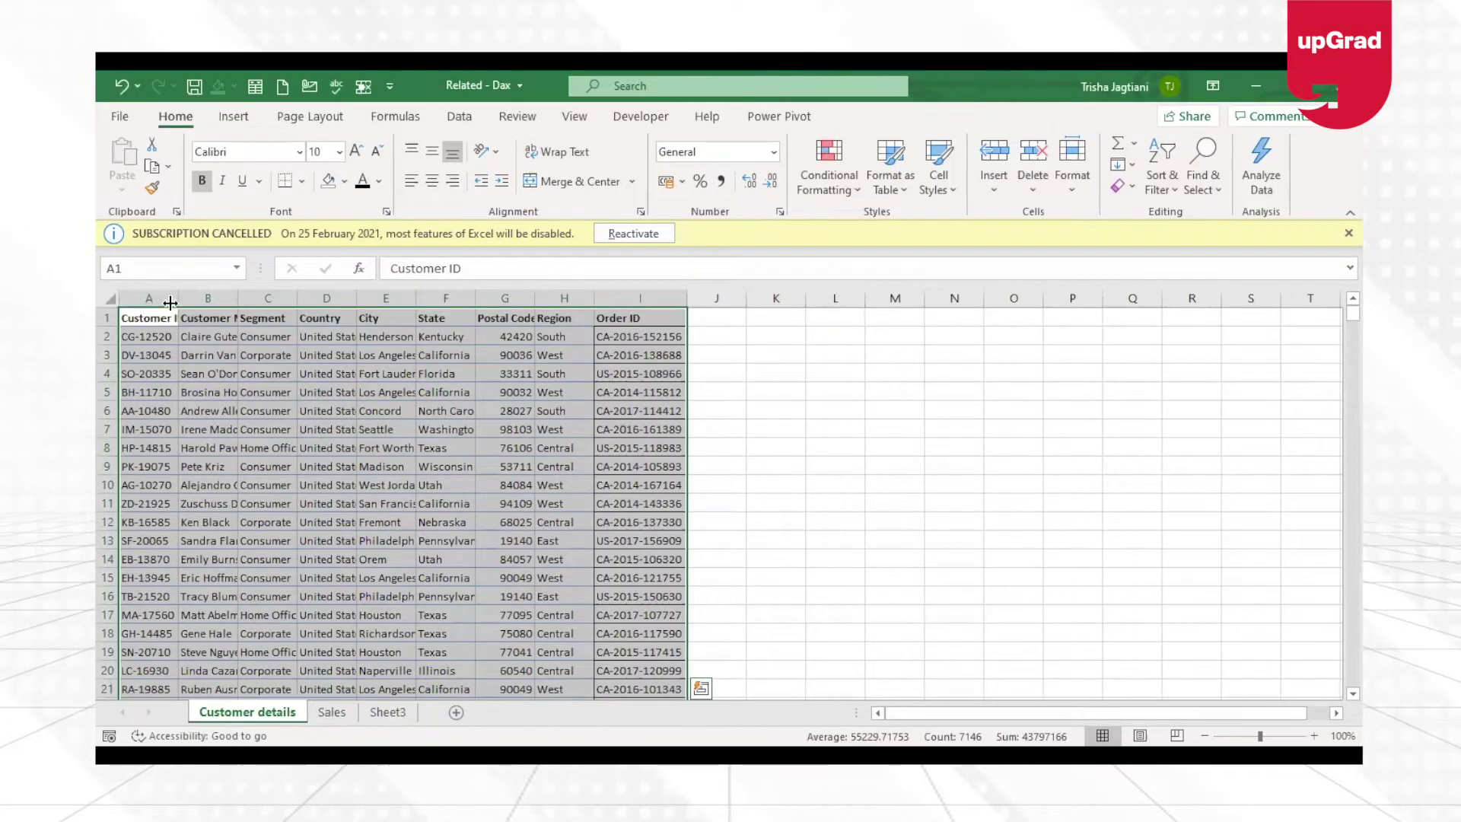
key(ctrl+a)
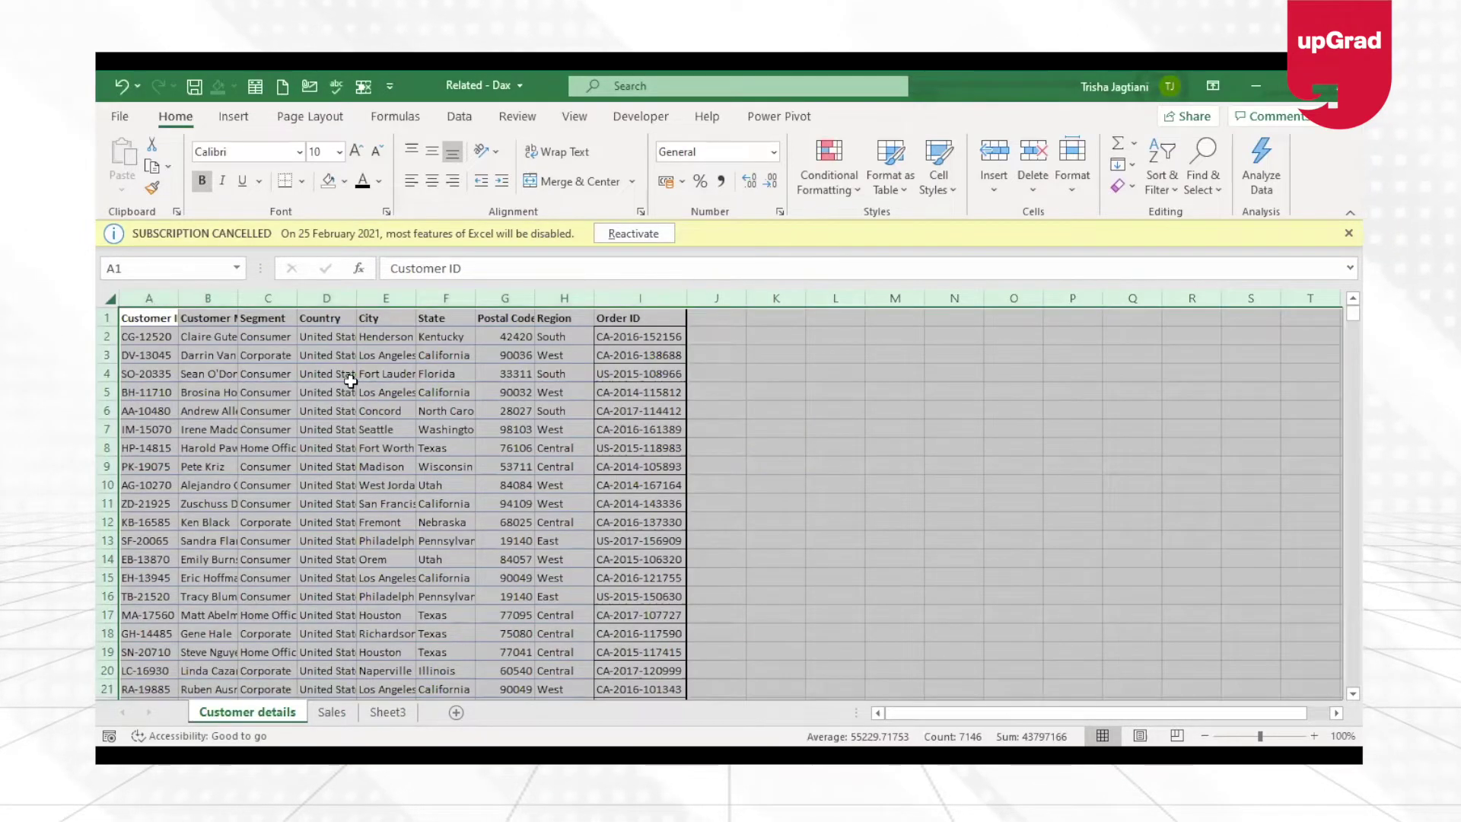
key(alt+h)
key(o)
key(i)
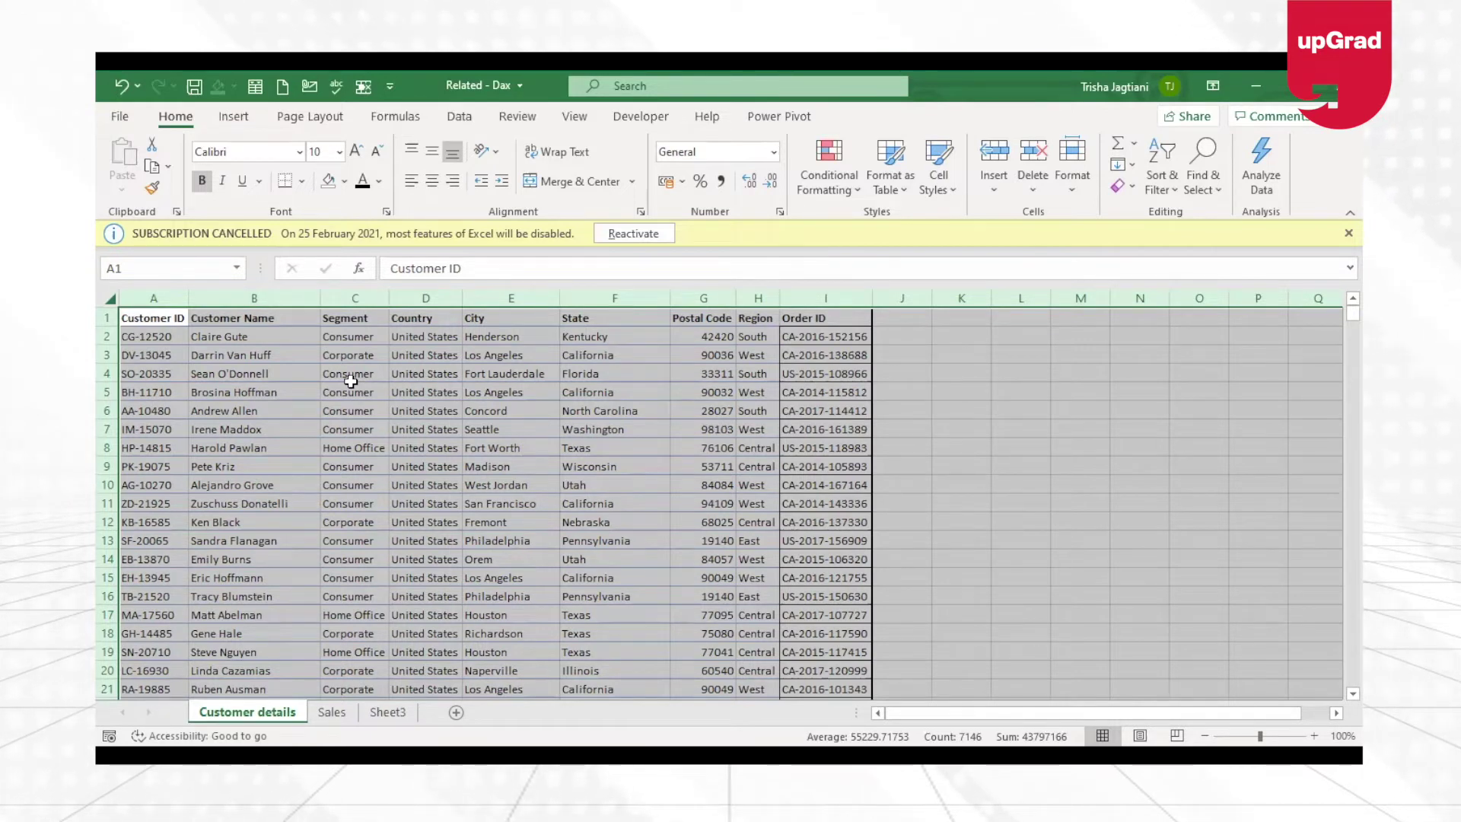
- Compare the columns of the Customer details and Sales sheets, checking the Order ID column they share
click(835, 315)
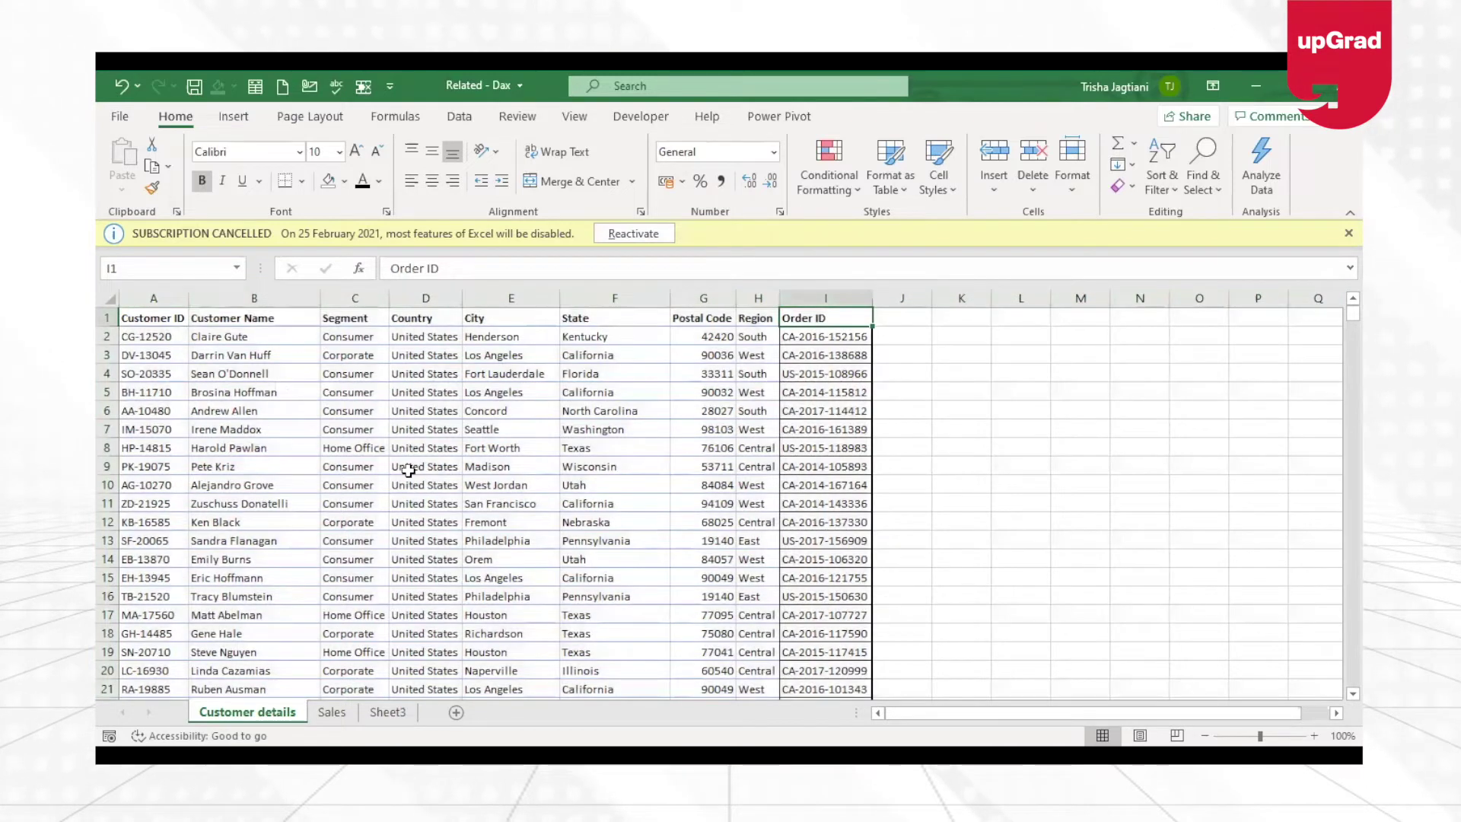
click(331, 709)
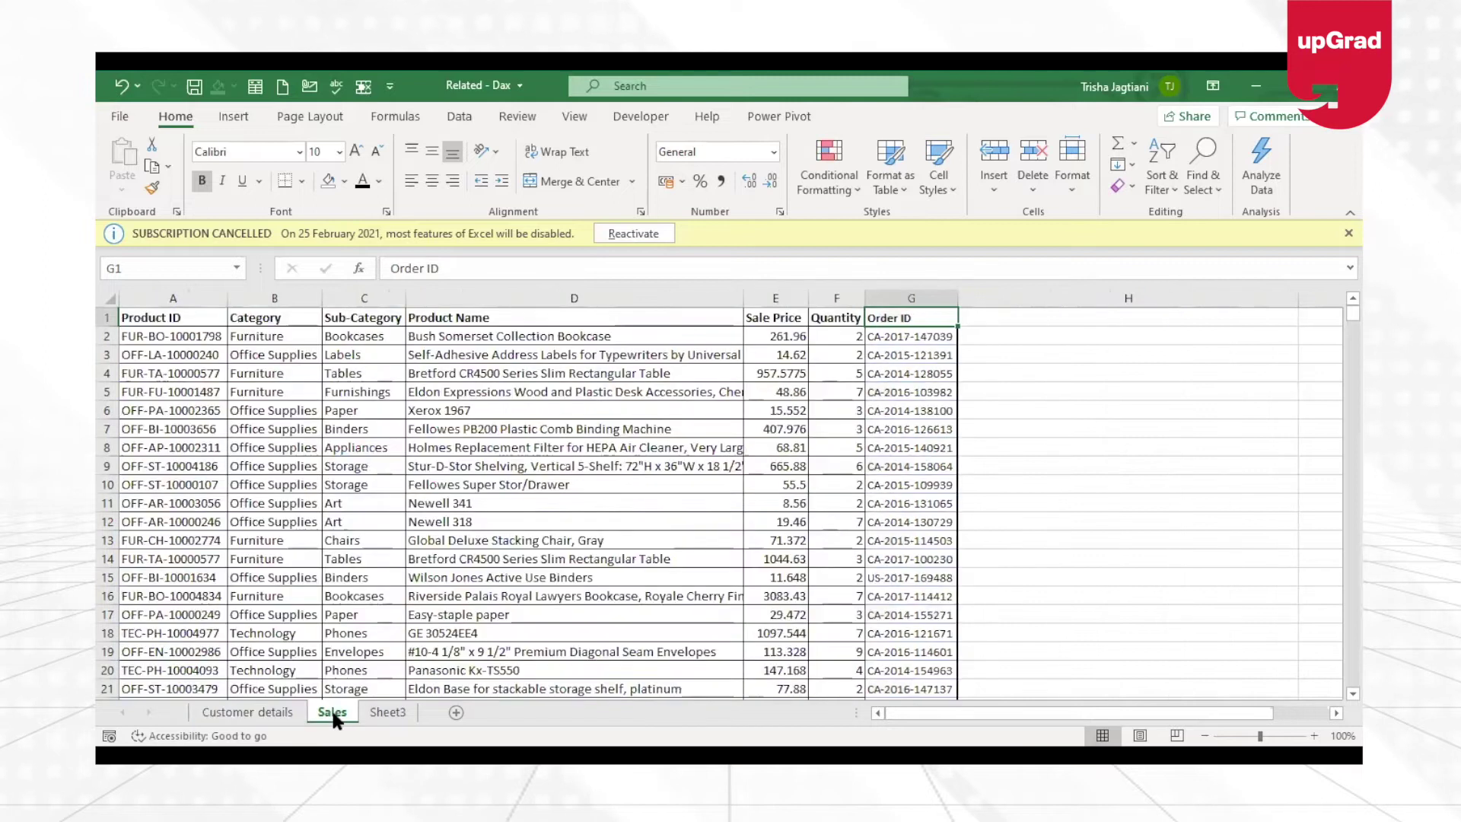
click(245, 715)
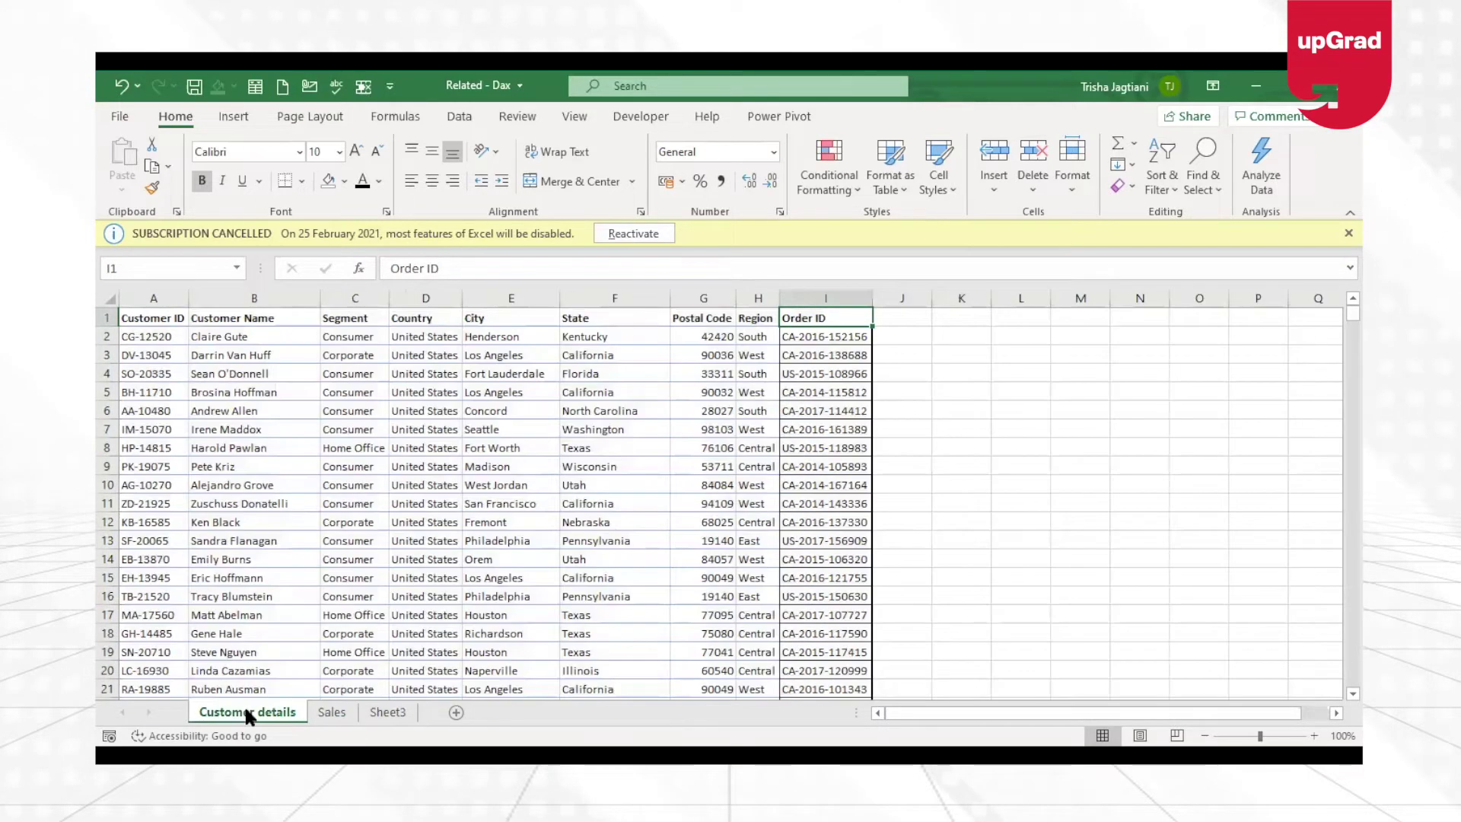
click(335, 715)
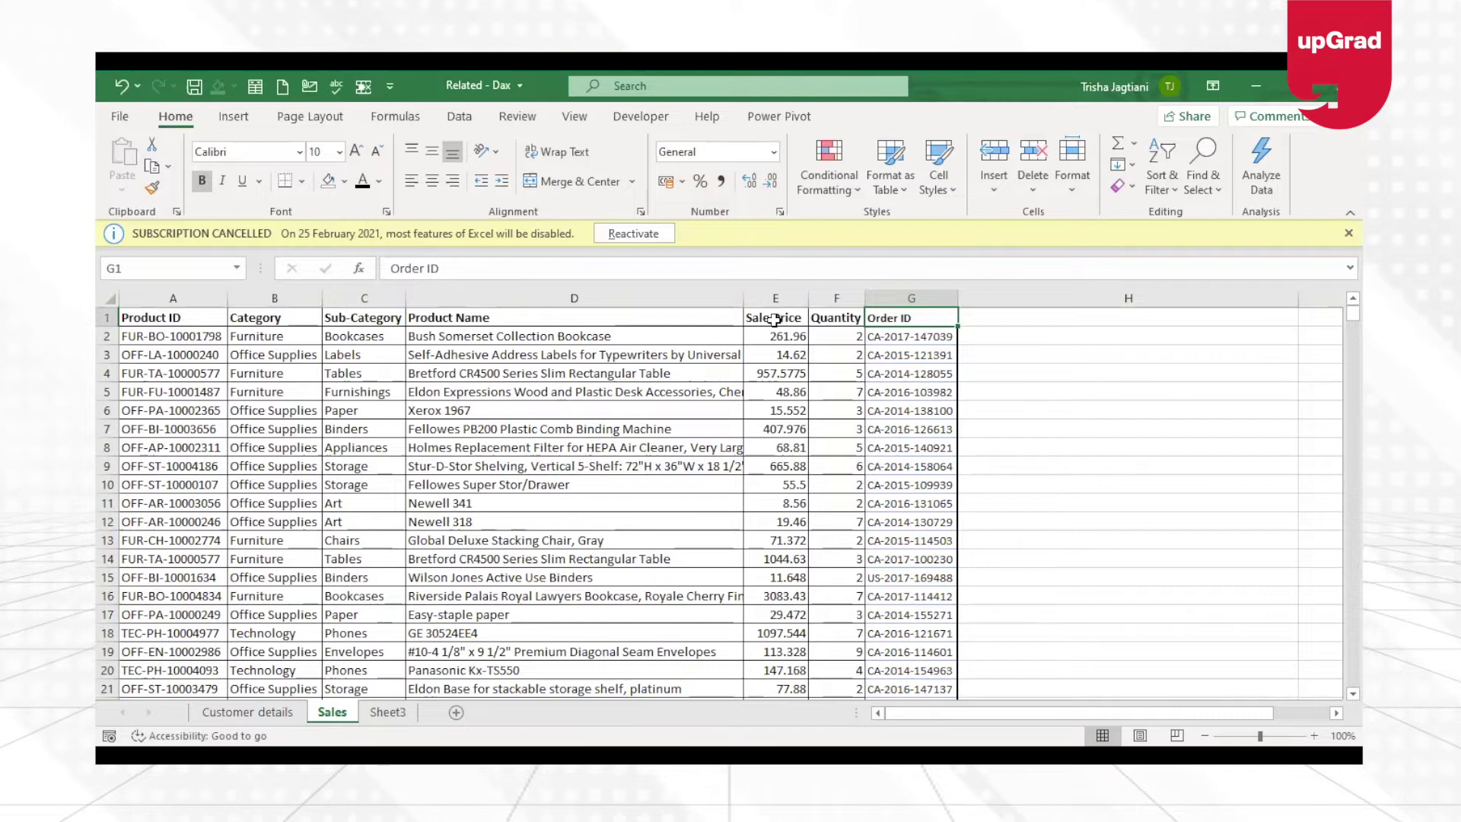
click(267, 714)
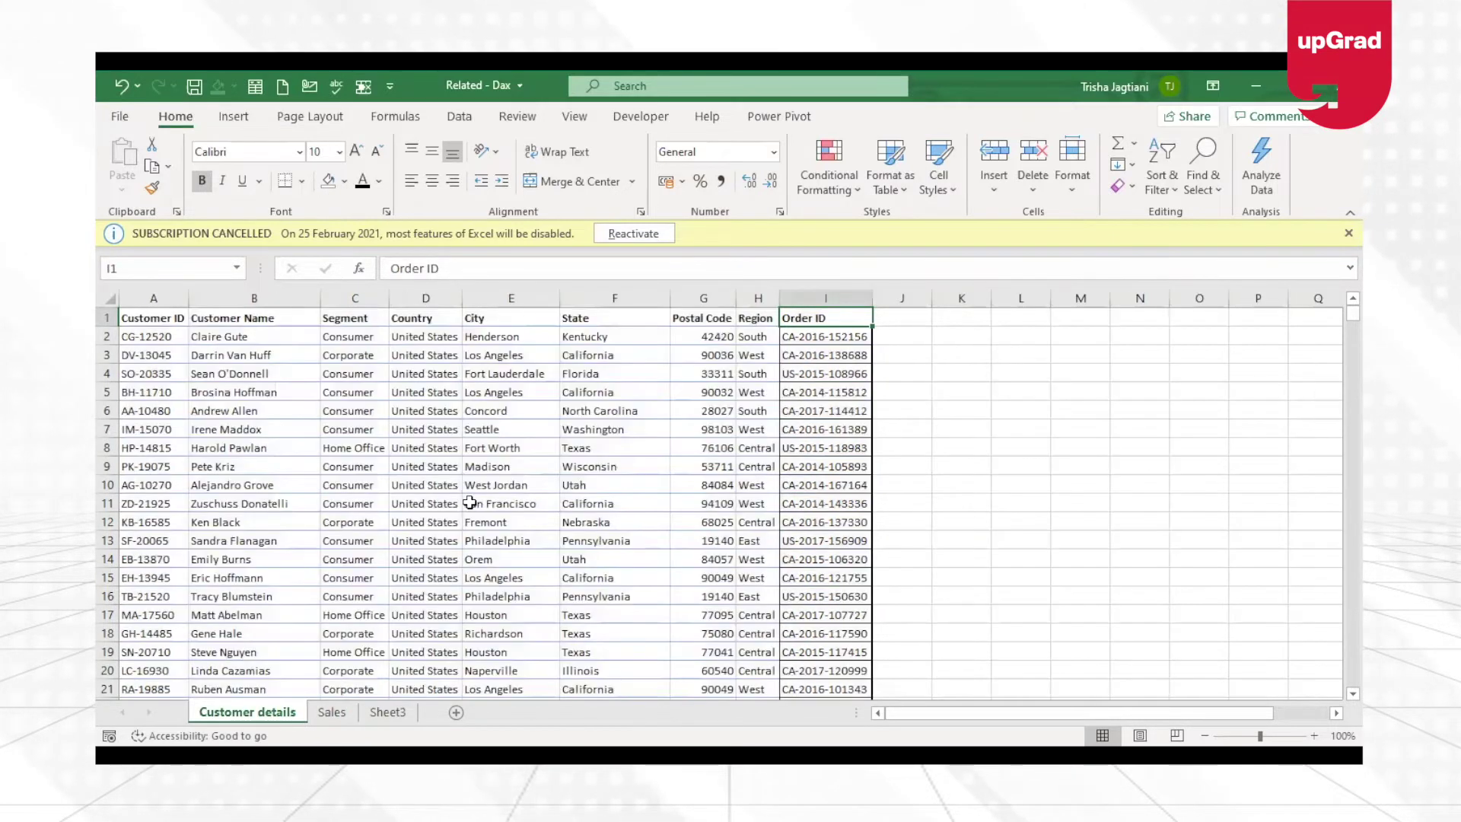
click(902, 336)
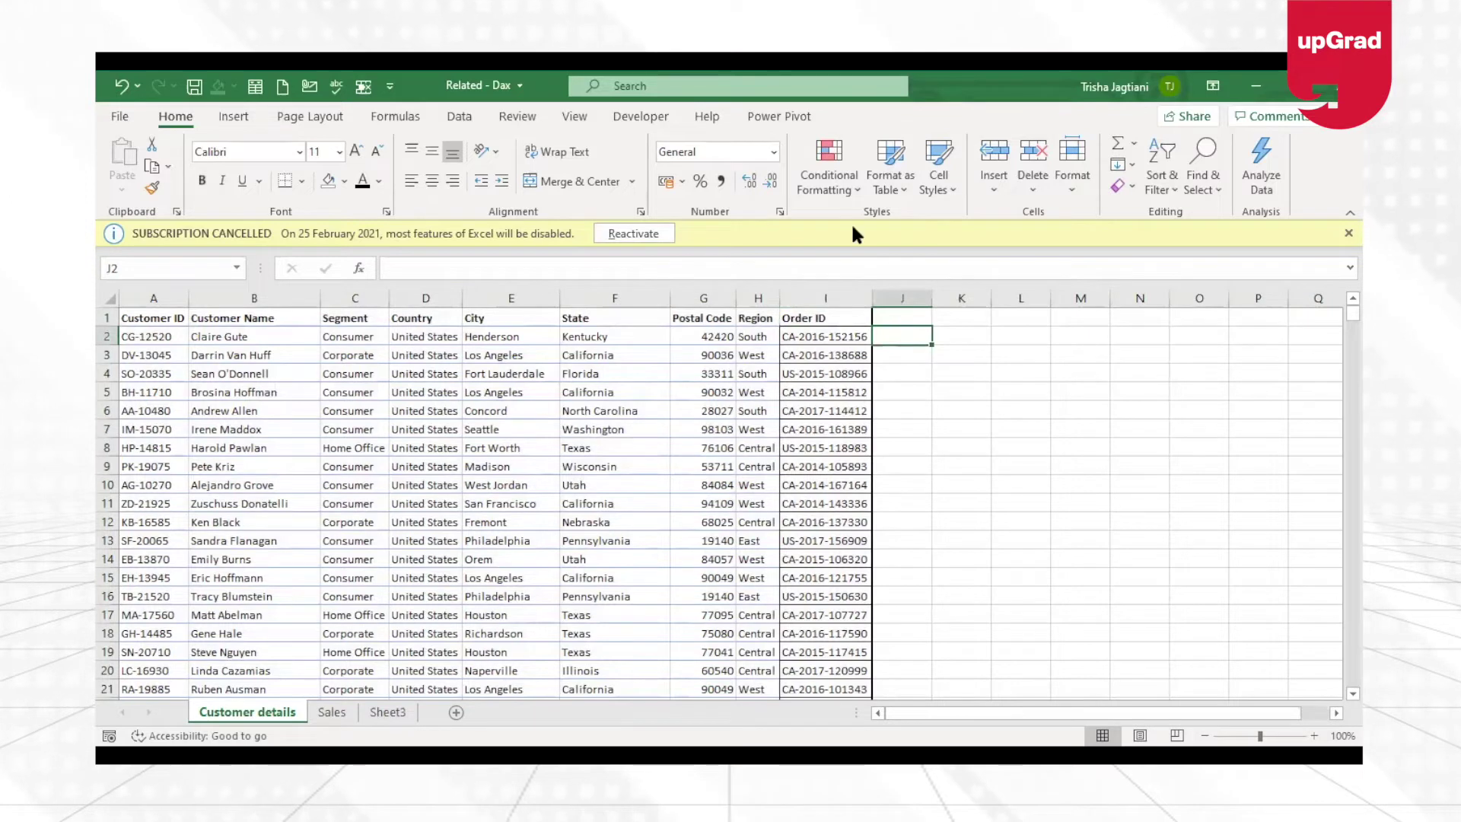
click(324, 717)
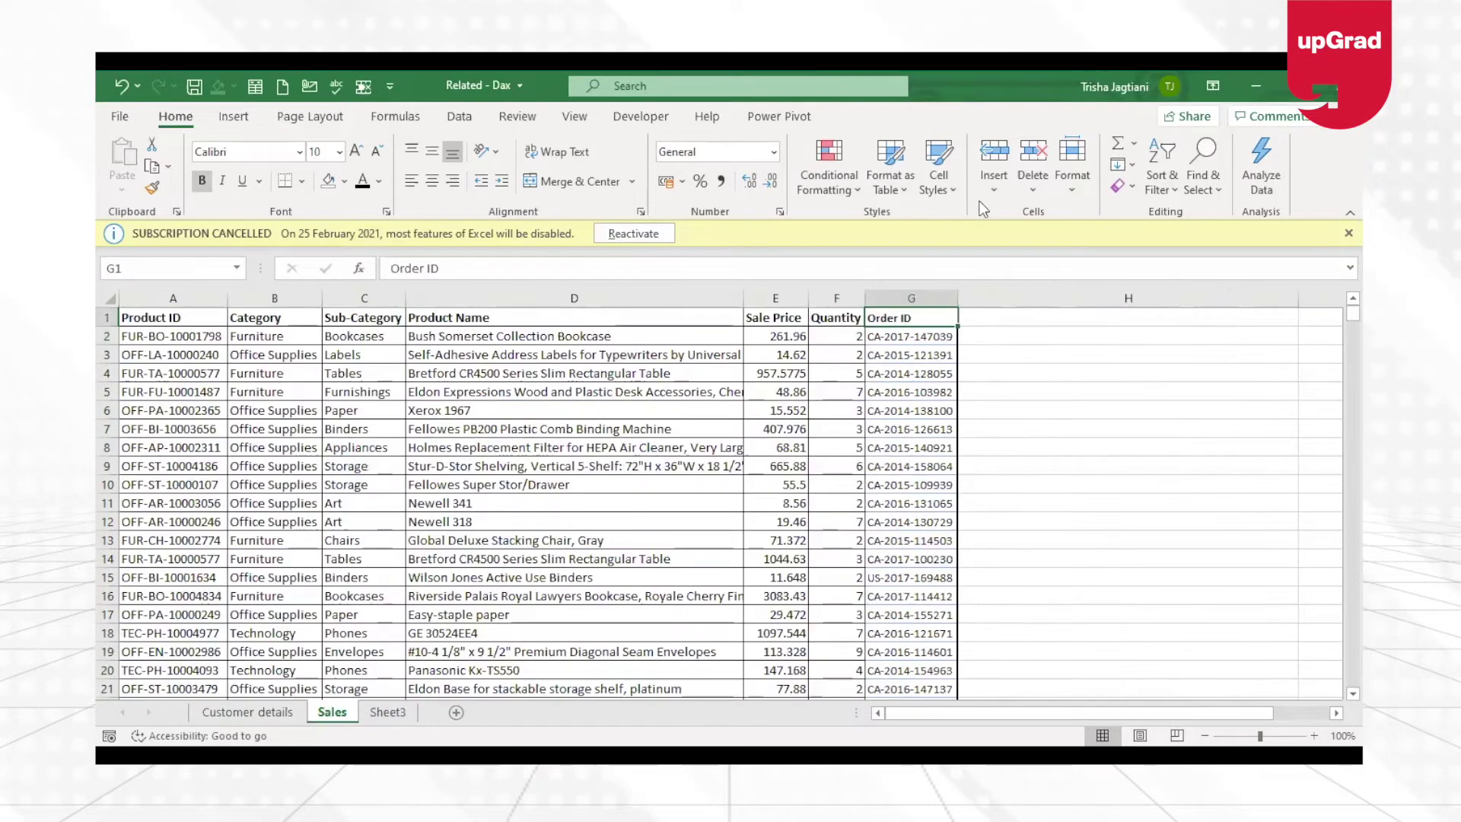
- Convert the Customer details range and the Sales range into tables with headers and add both to the data model
click(250, 714)
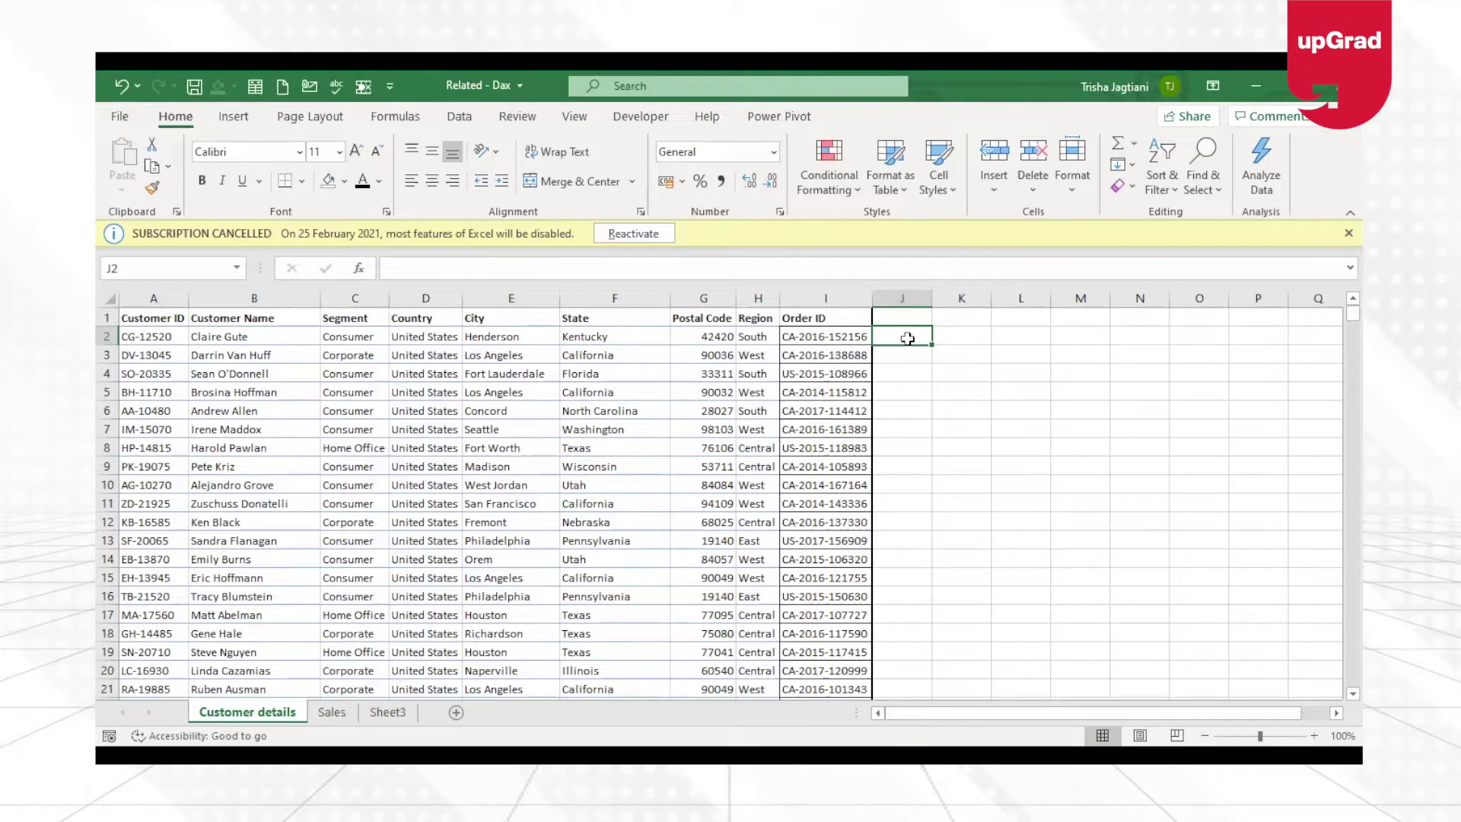
click(411, 433)
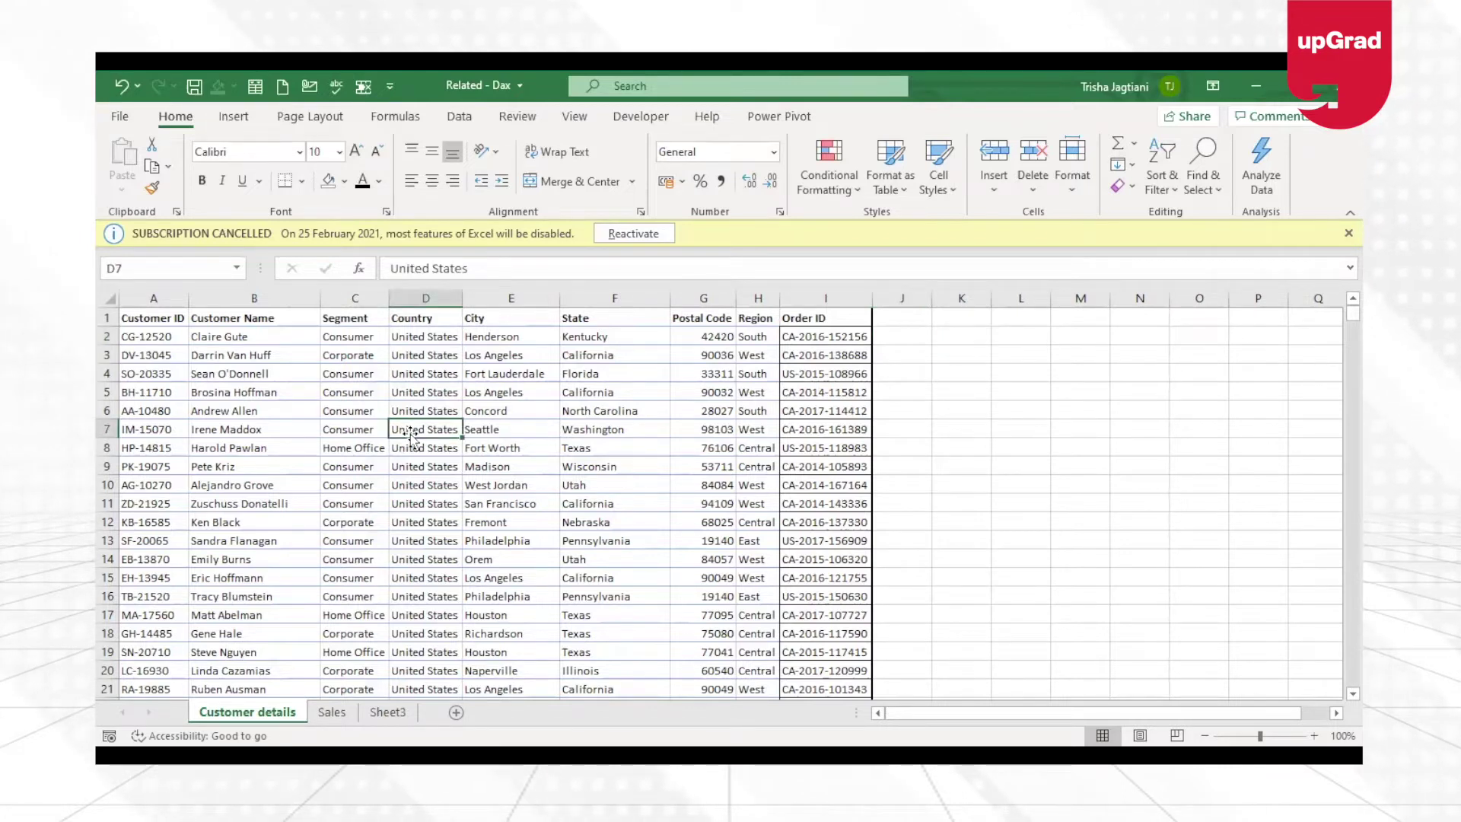
click(781, 119)
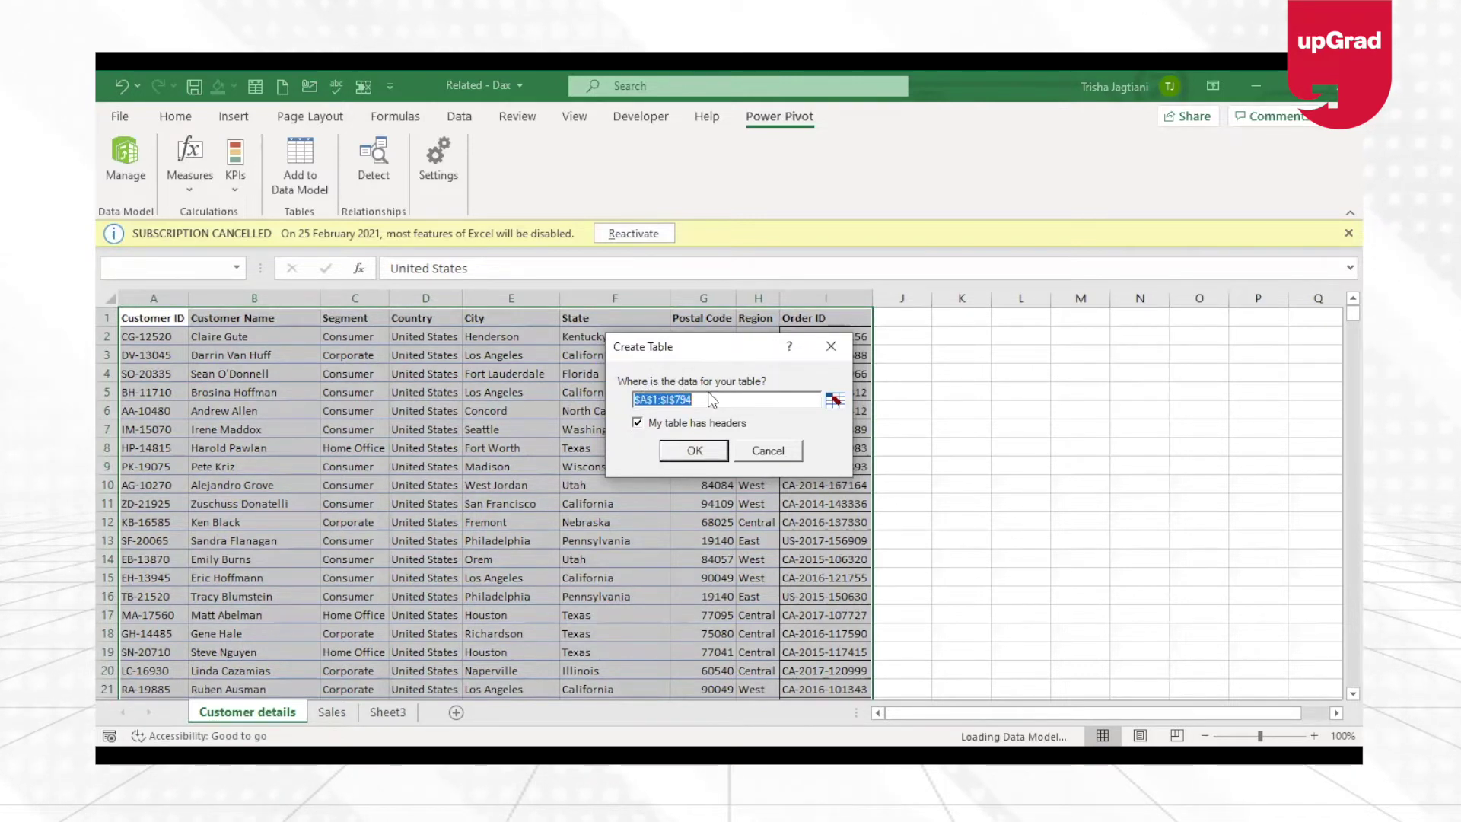
click(694, 453)
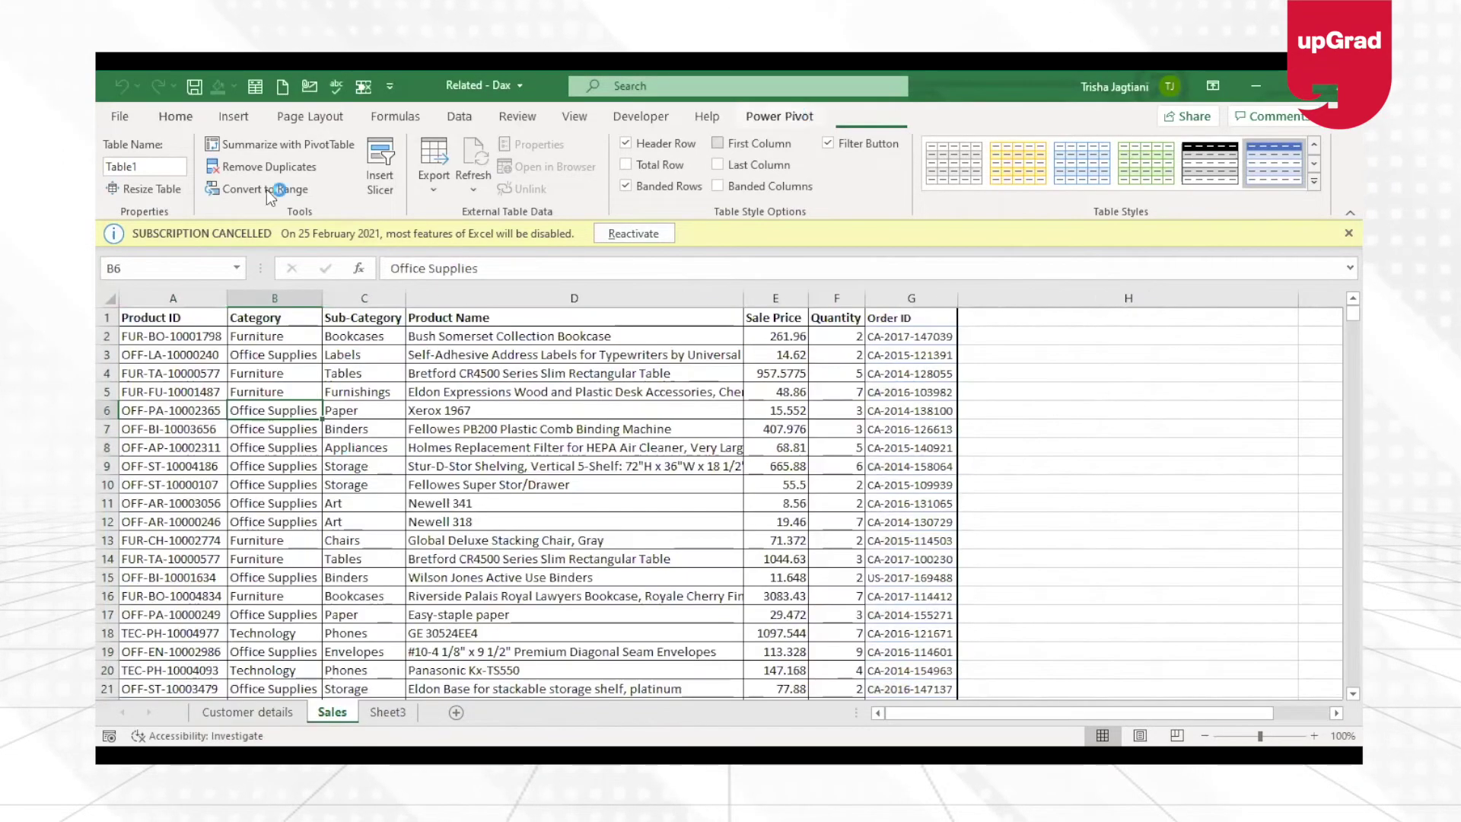
click(312, 169)
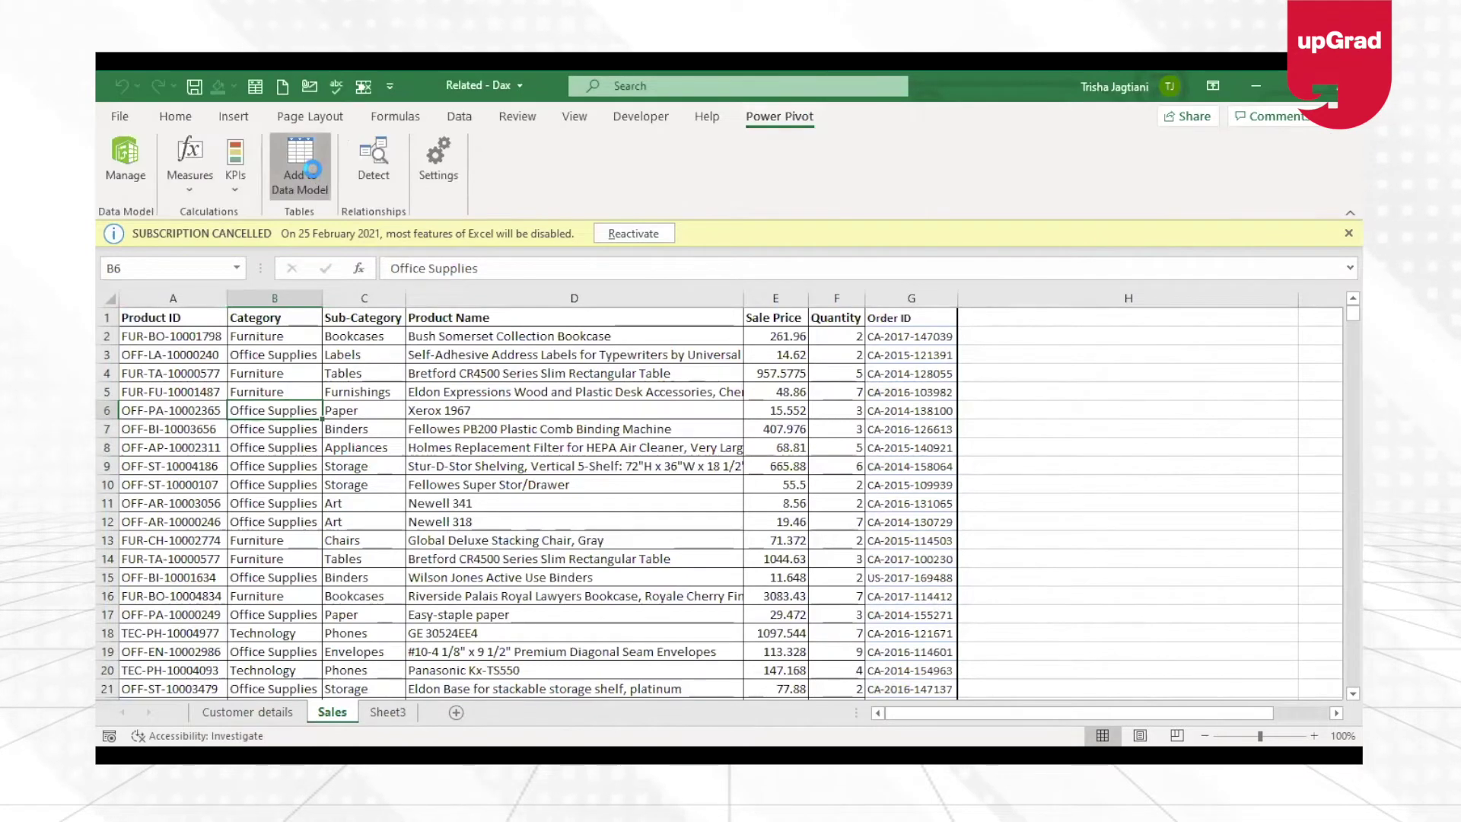
click(715, 452)
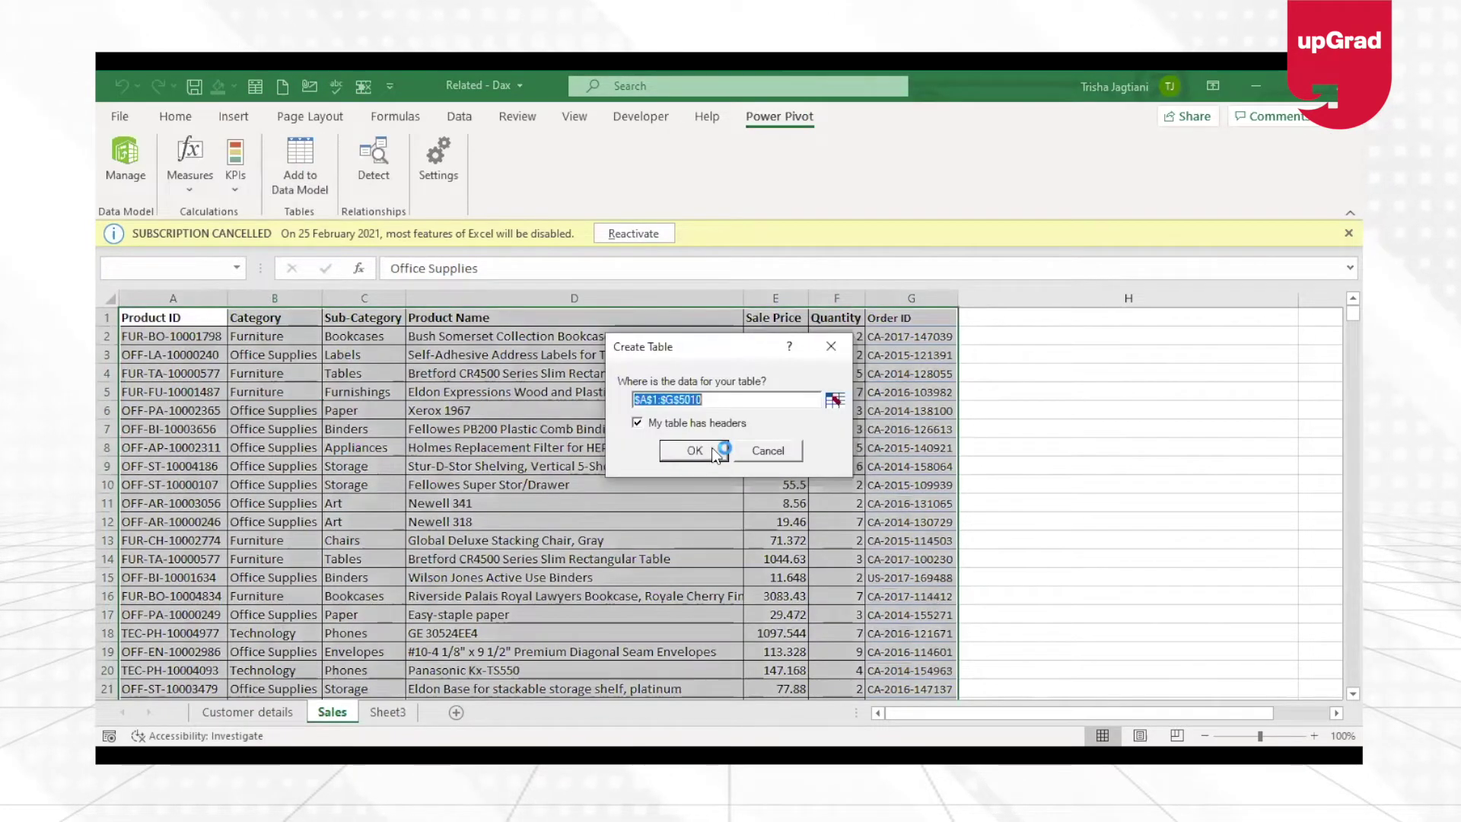
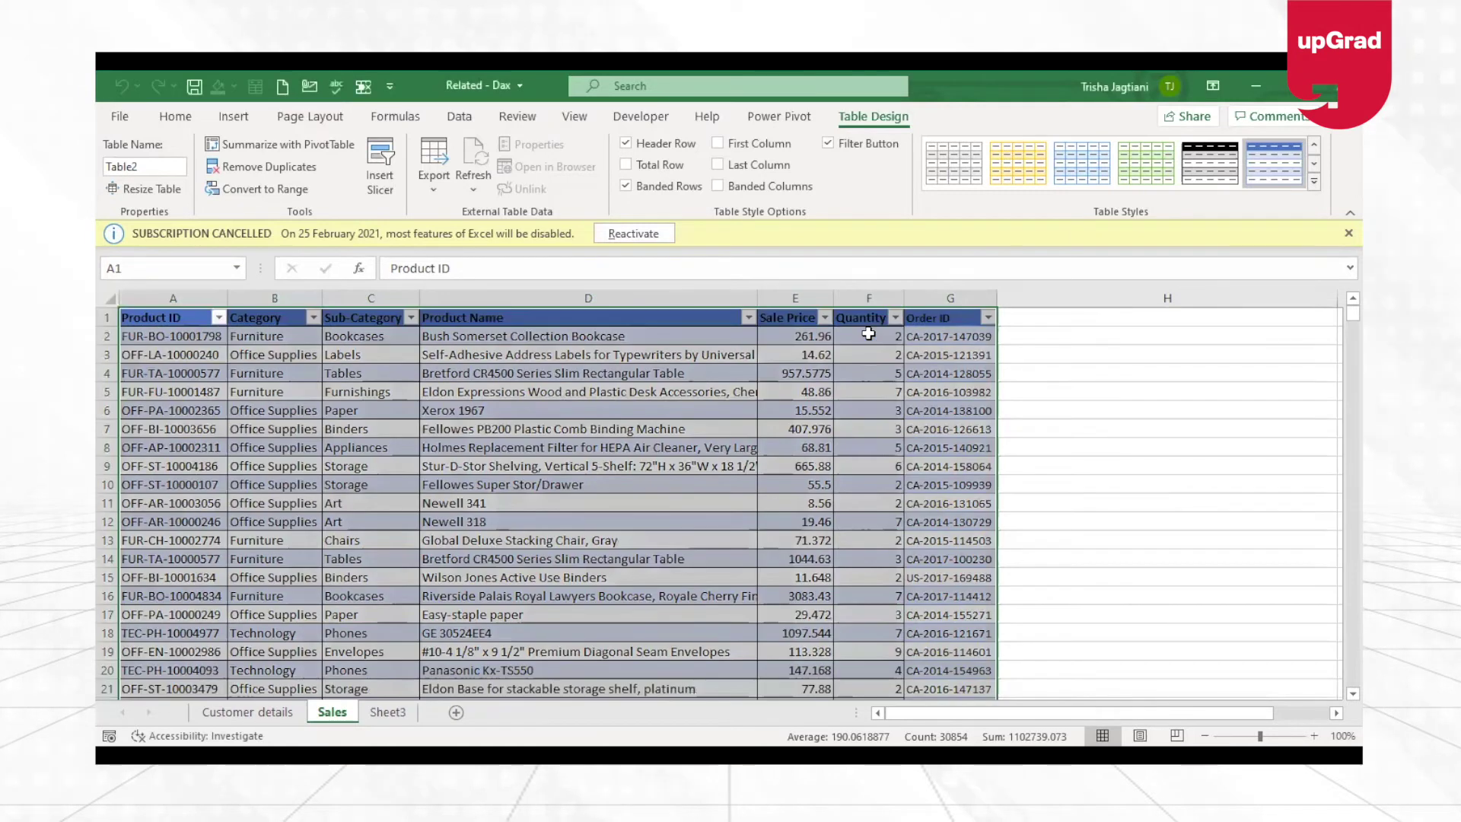
- Fill the empty Quantity cells below row 794 of the Sales table with copied quantities down to row 5010
click(868, 333)
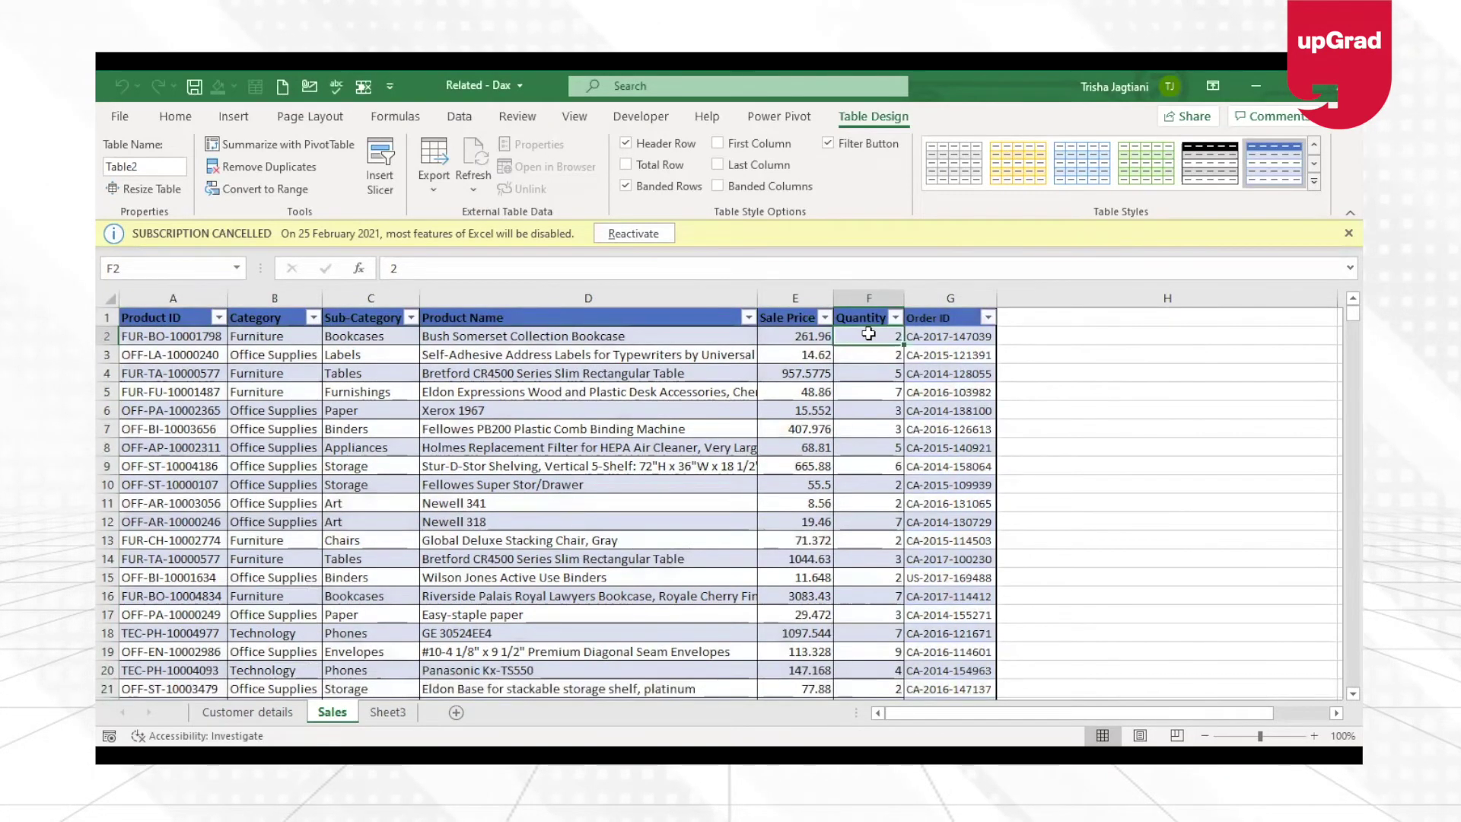
key(ctrl+Down)
key(ctrl+Up)
key(Down)
key(Up)
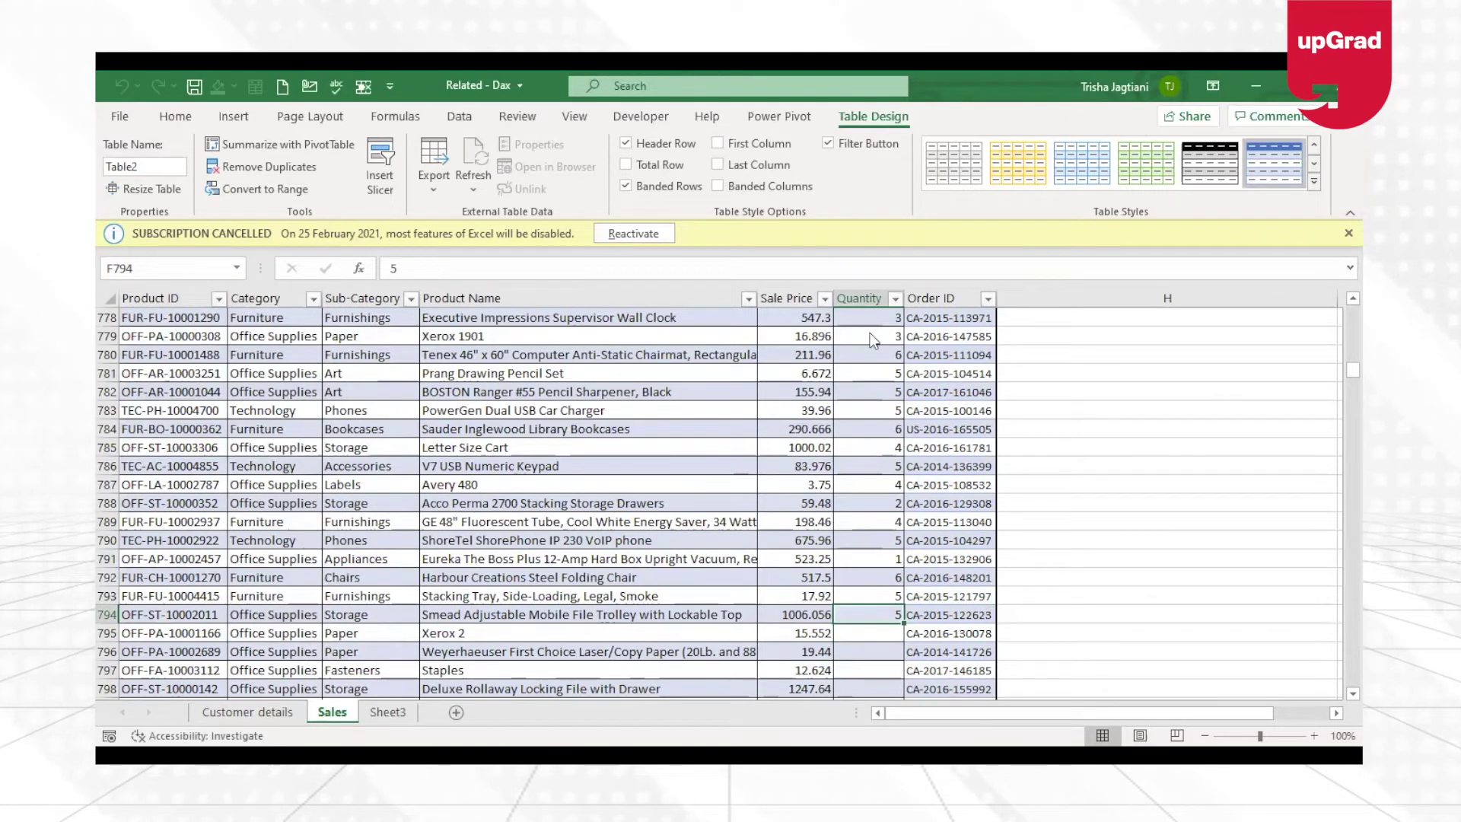
click(880, 614)
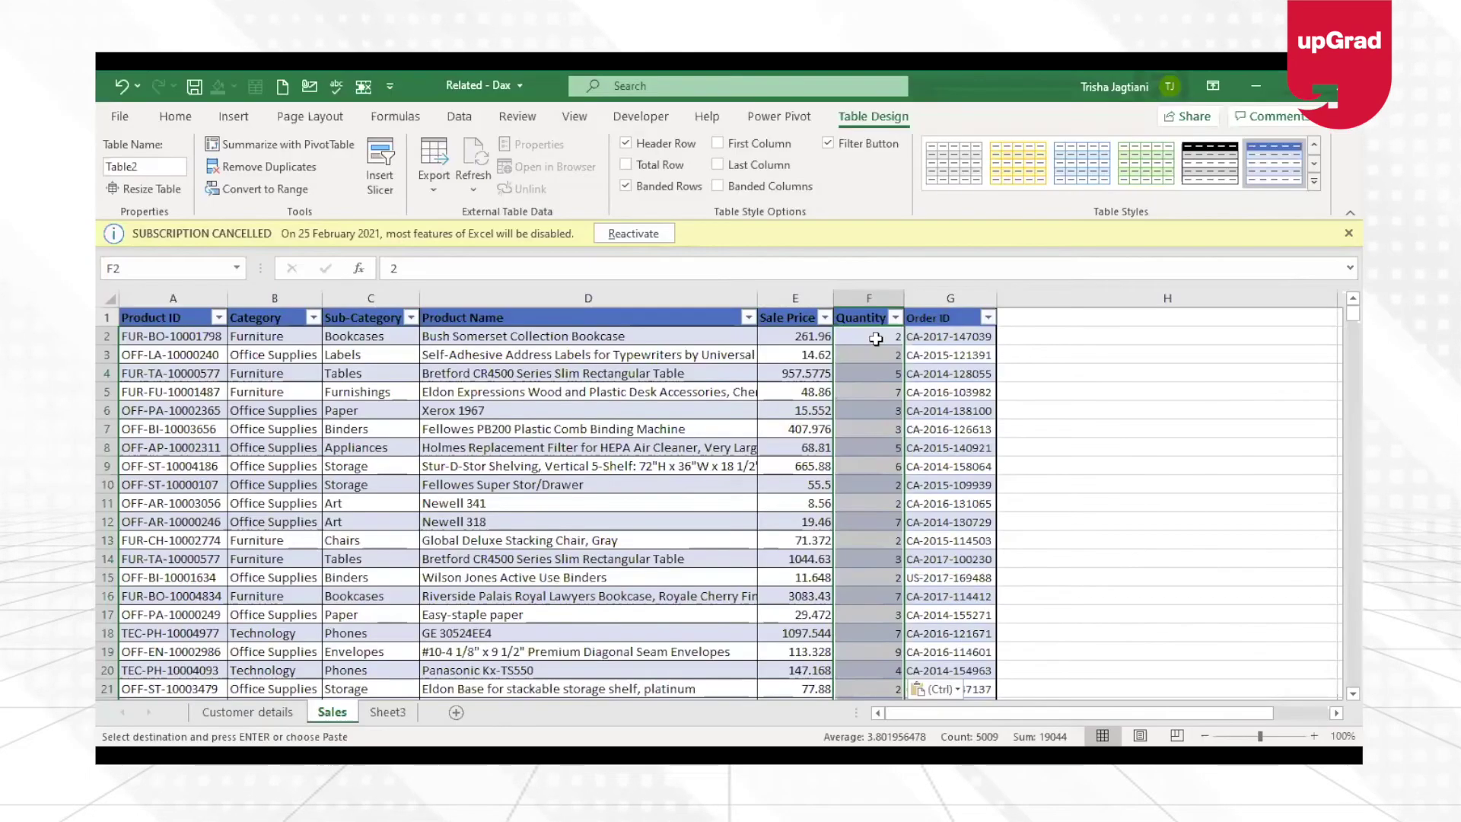
- Check that the Sales table's Quantity column is filled from row 2 to its end, and return to the header
click(876, 338)
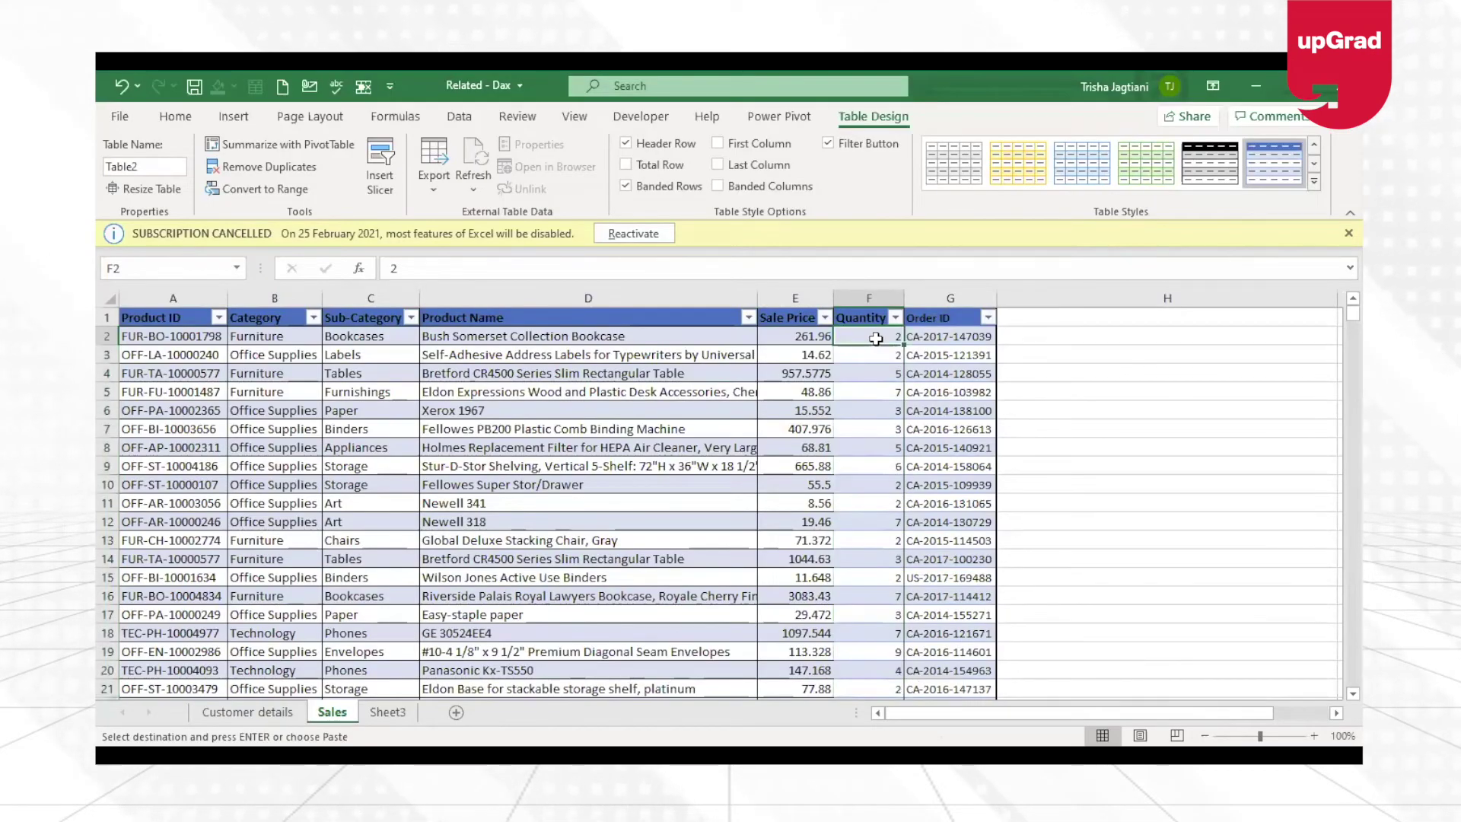
key(ctrl+Down)
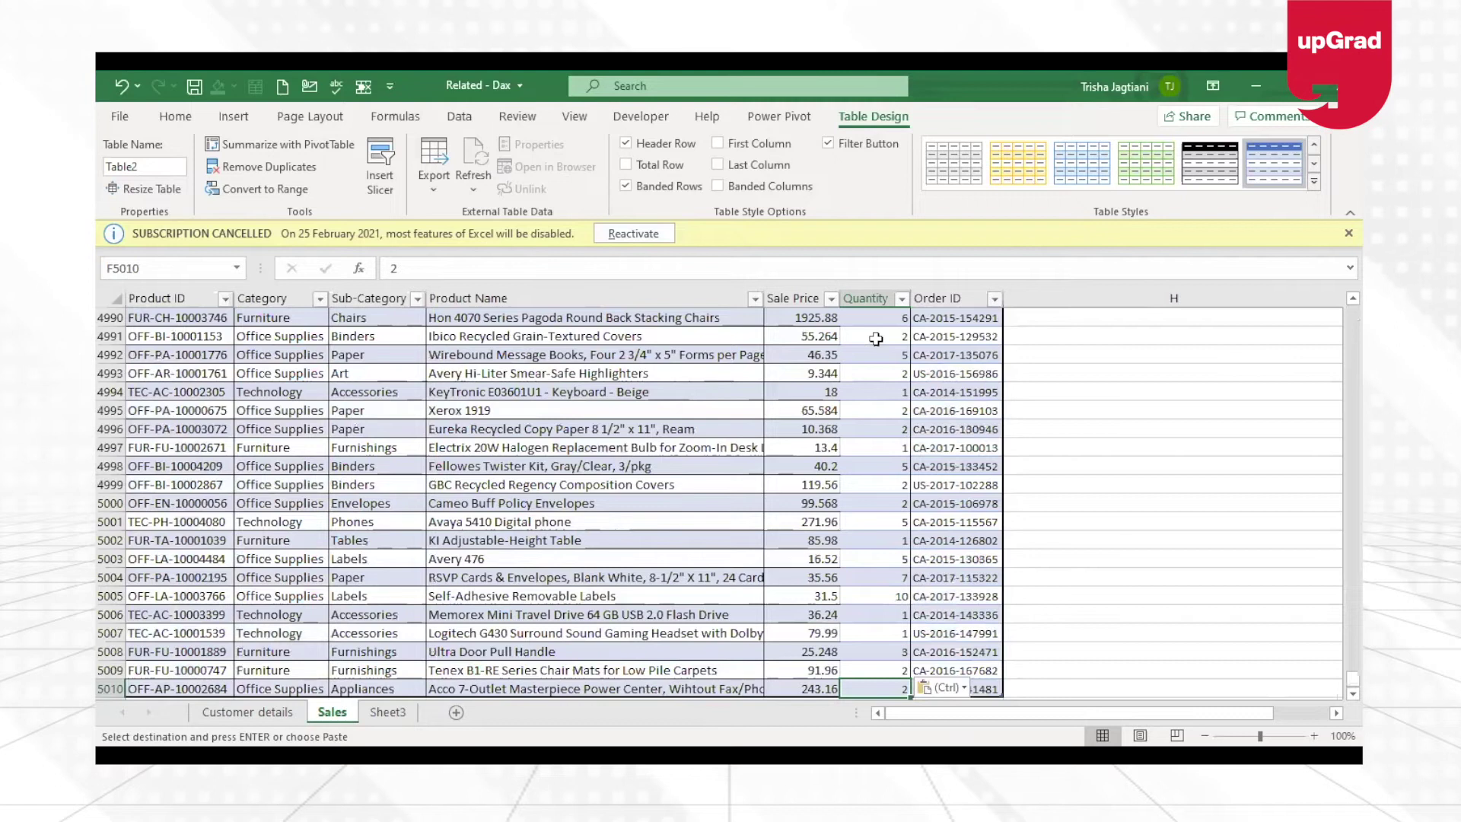
key(ctrl+Down)
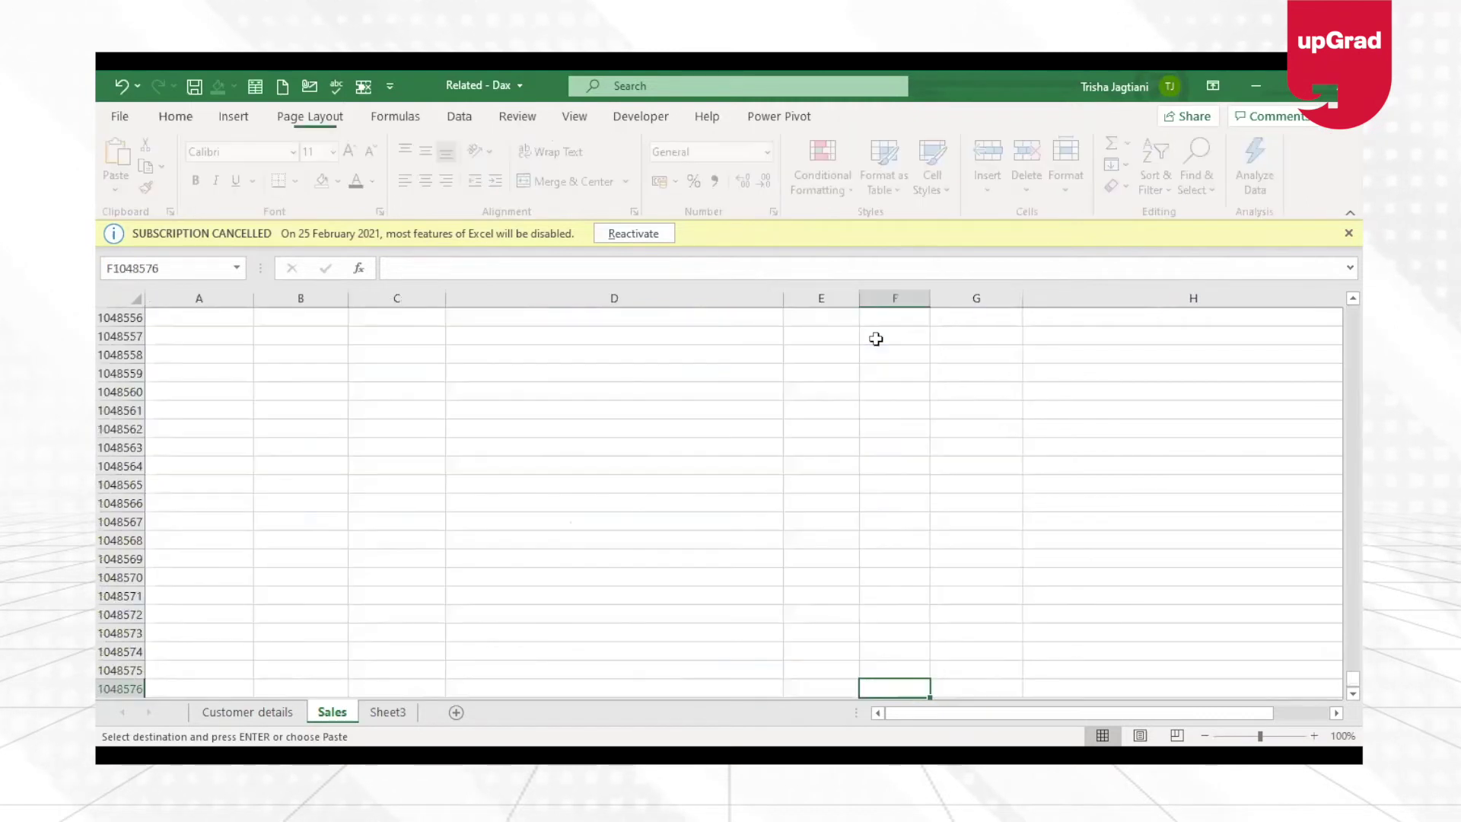
key(ctrl+Up)
key(ctrl+Up)
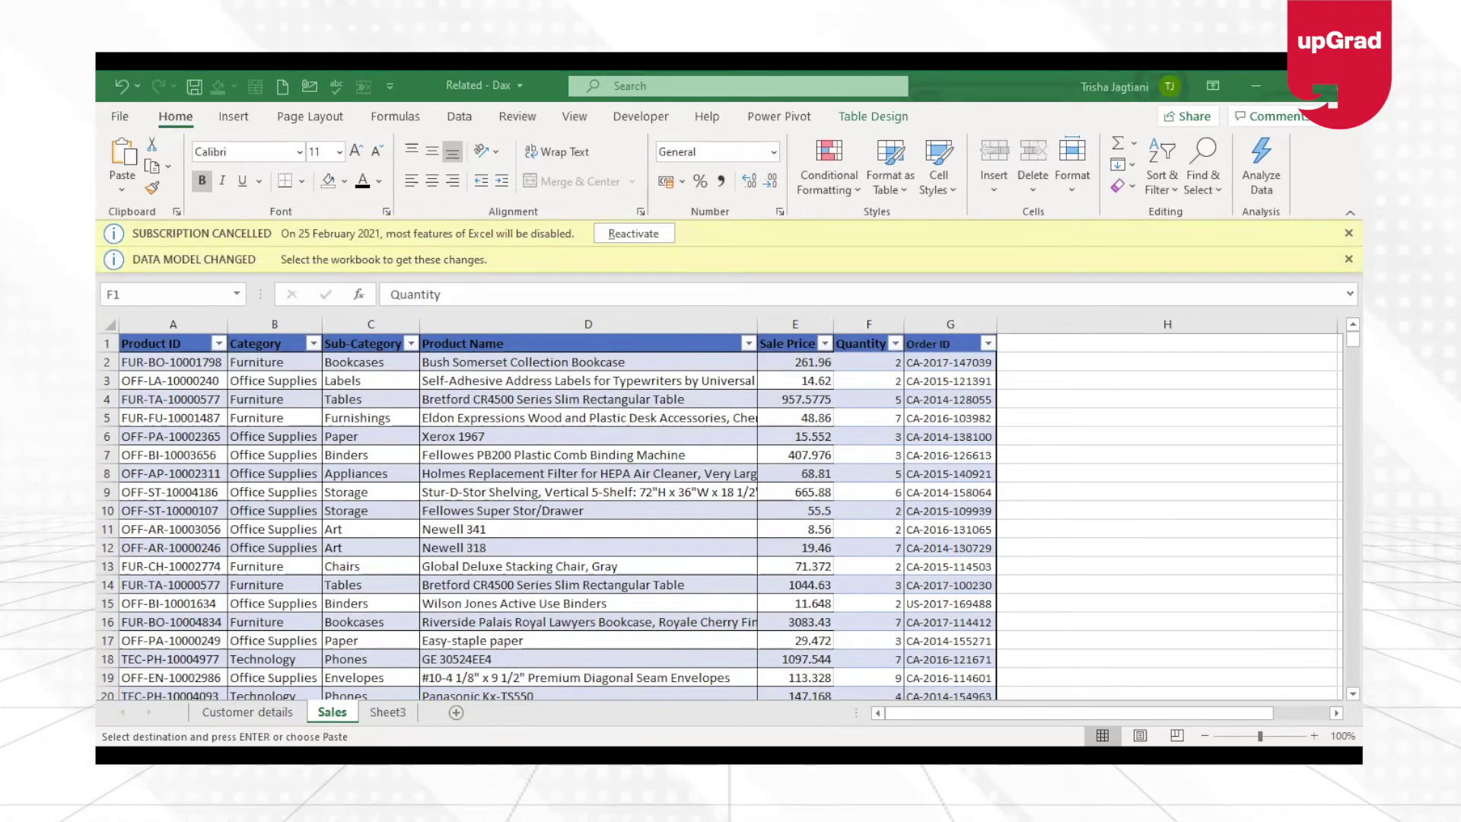
- Refresh the Customerdetail and Salesdata tables in the Power Pivot window and create a PivotTable from the data model on a new worksheet
click(939, 175)
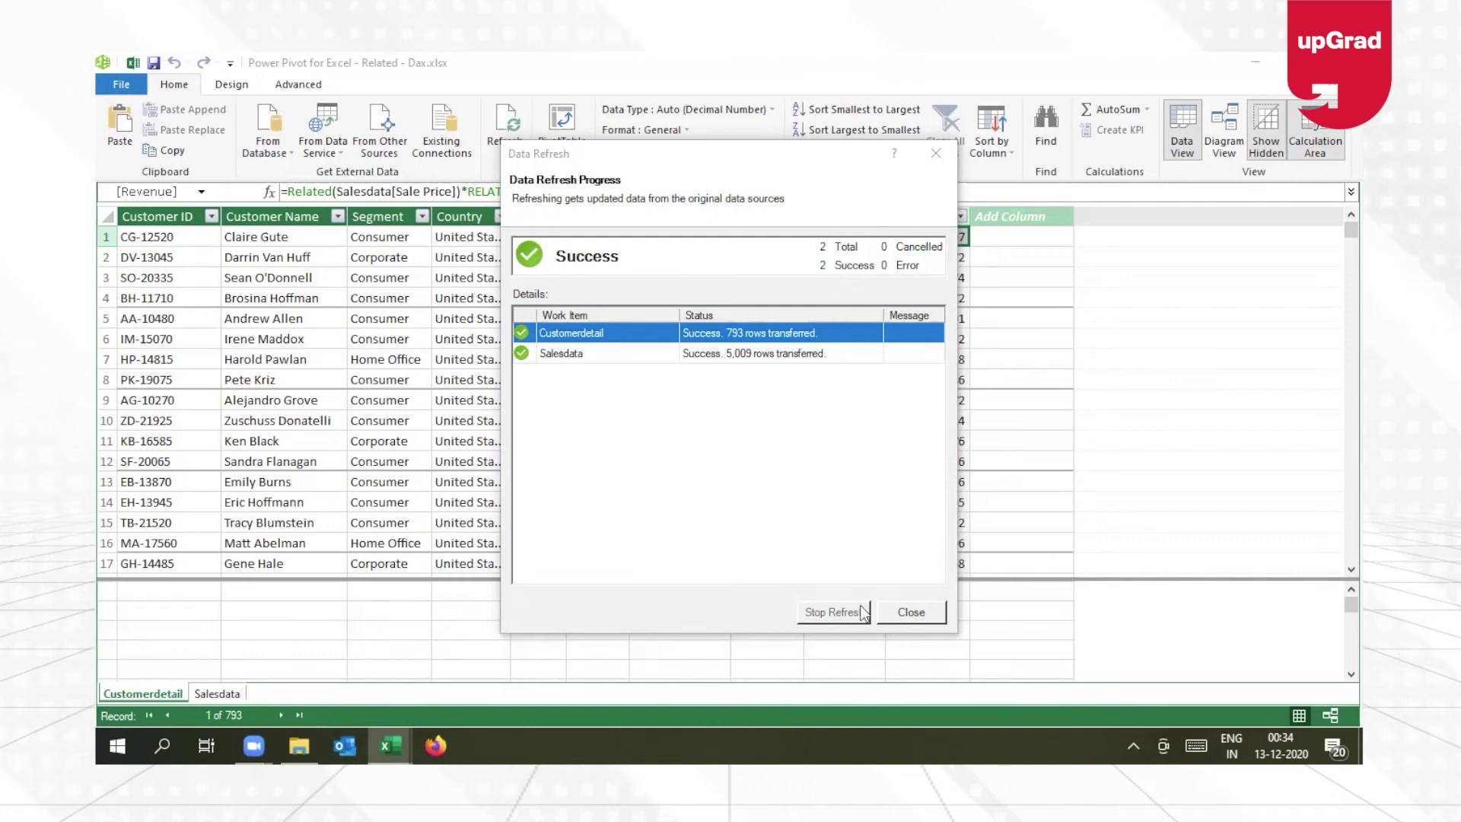
click(888, 613)
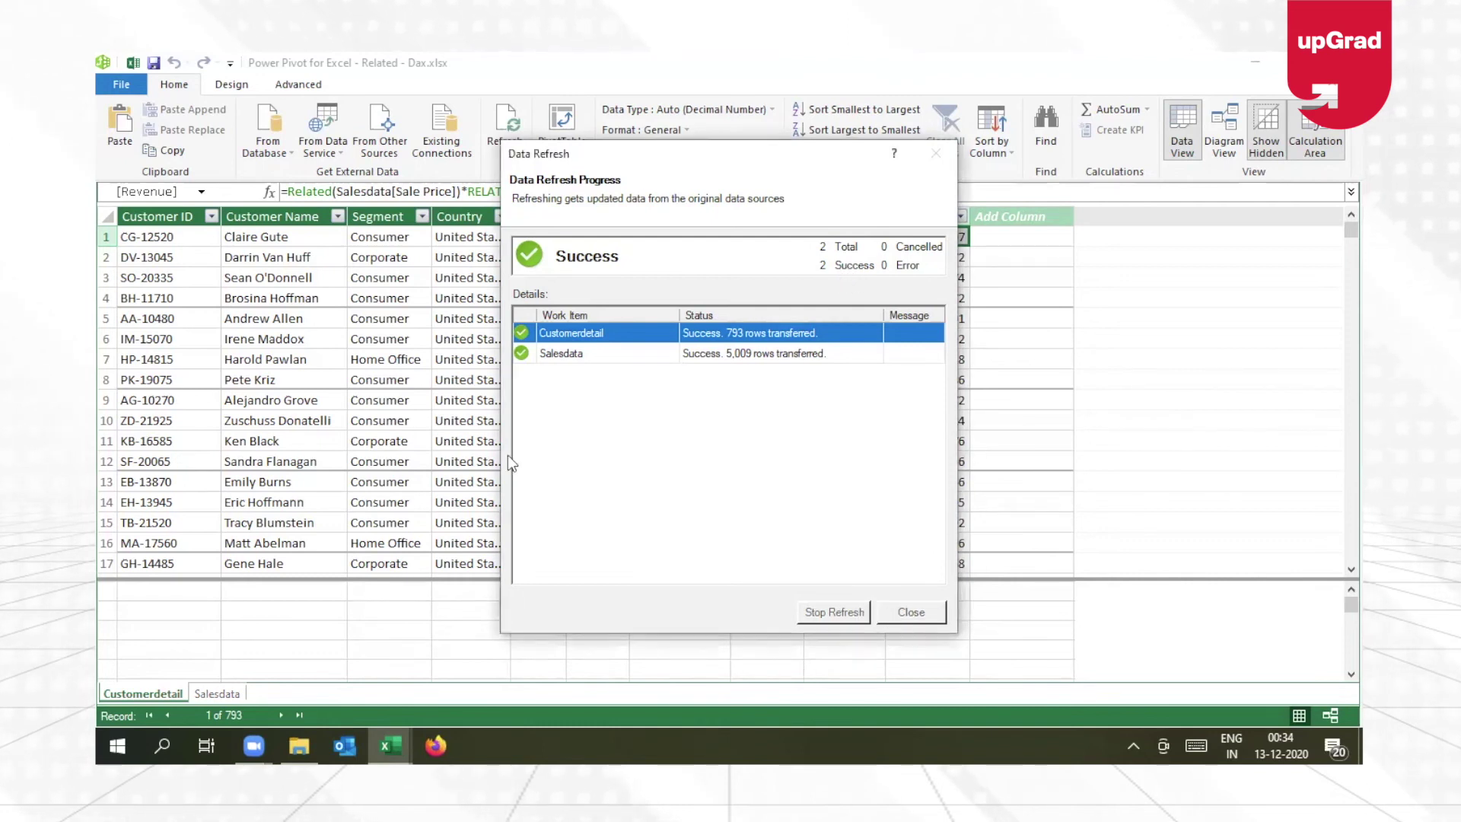
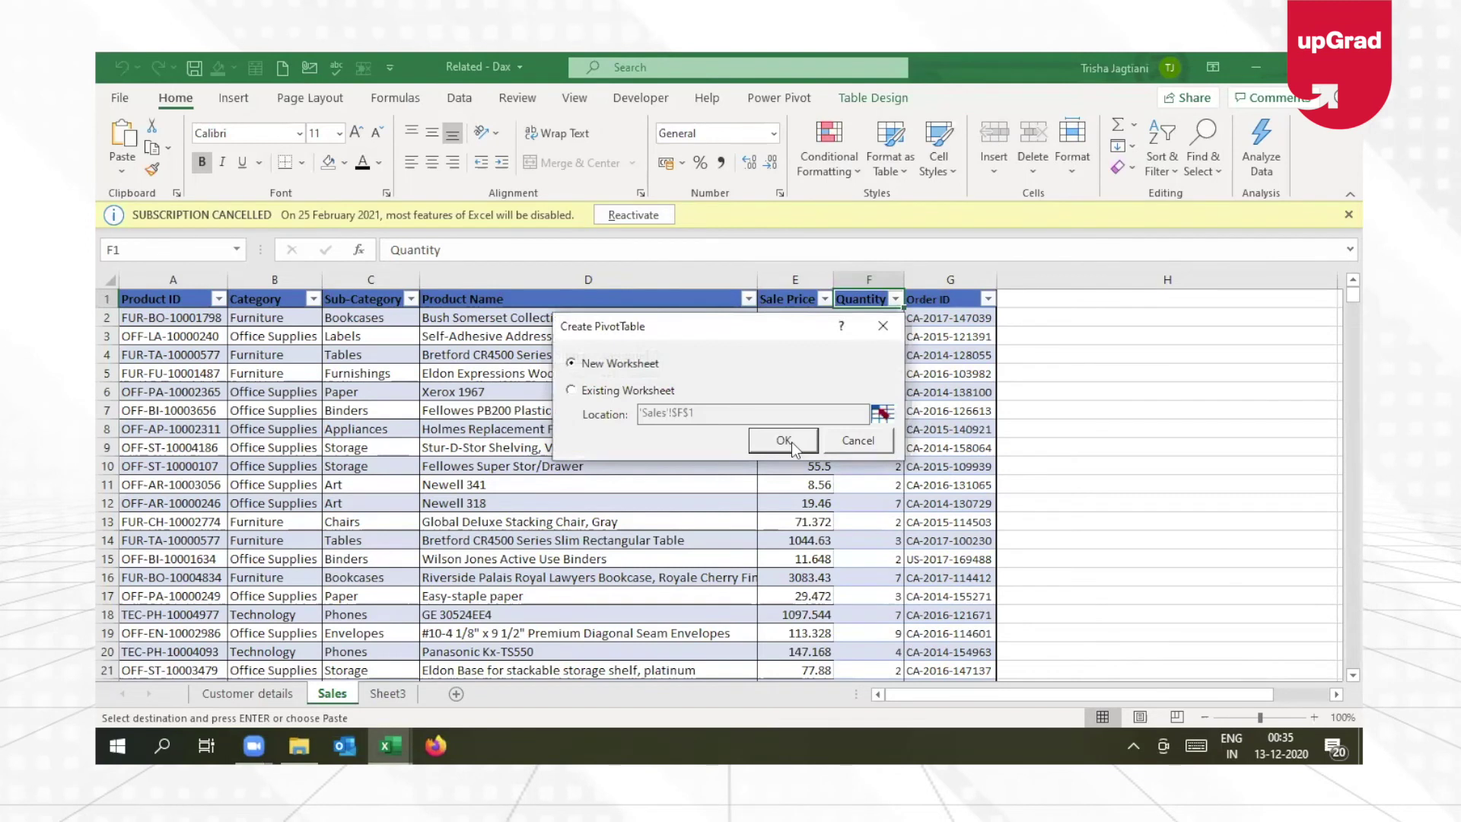
click(784, 441)
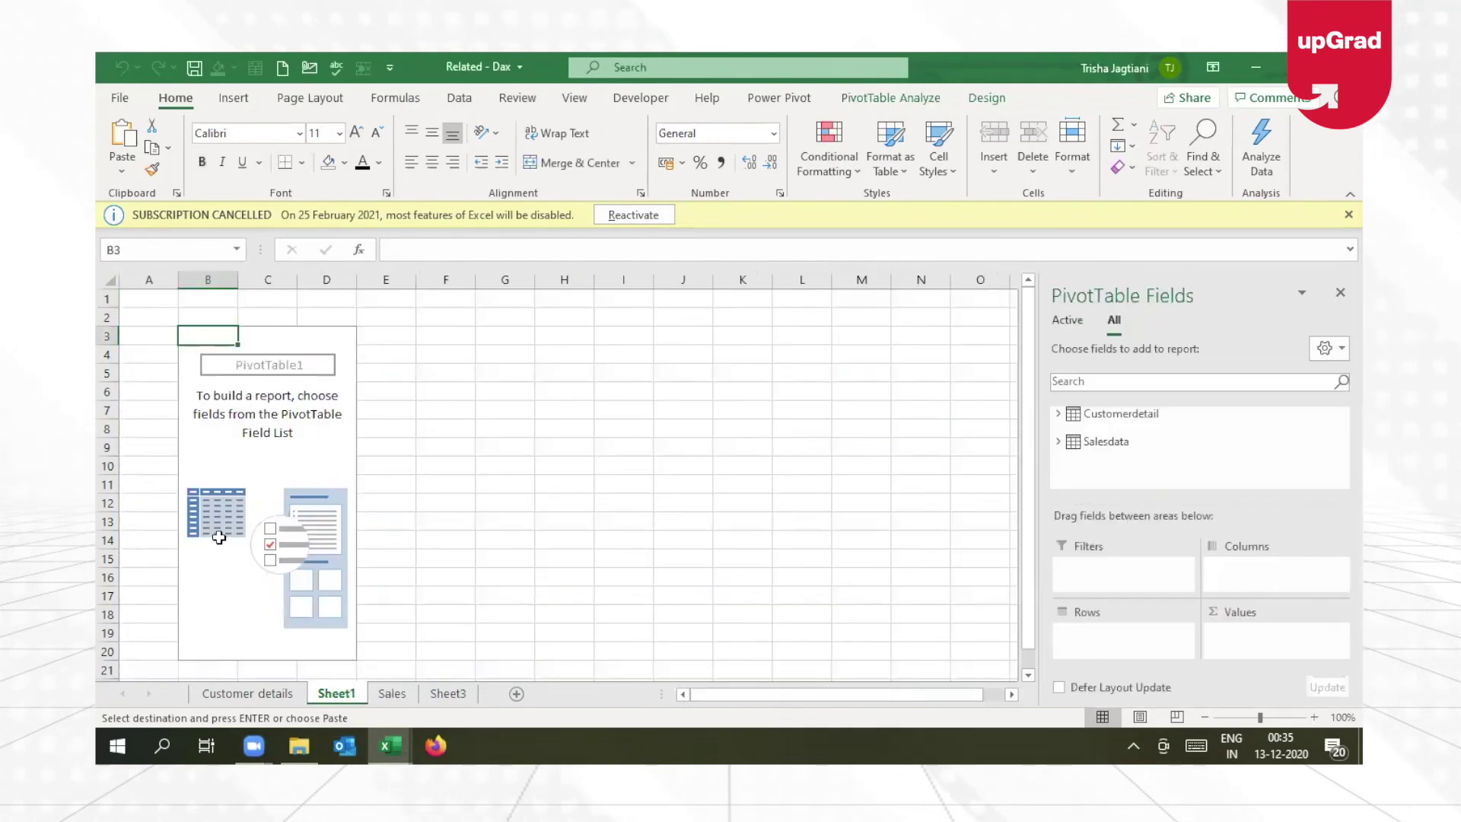
- Add the Revenue field of the Customerdetail table to the PivotTable's values as a sum
click(1058, 414)
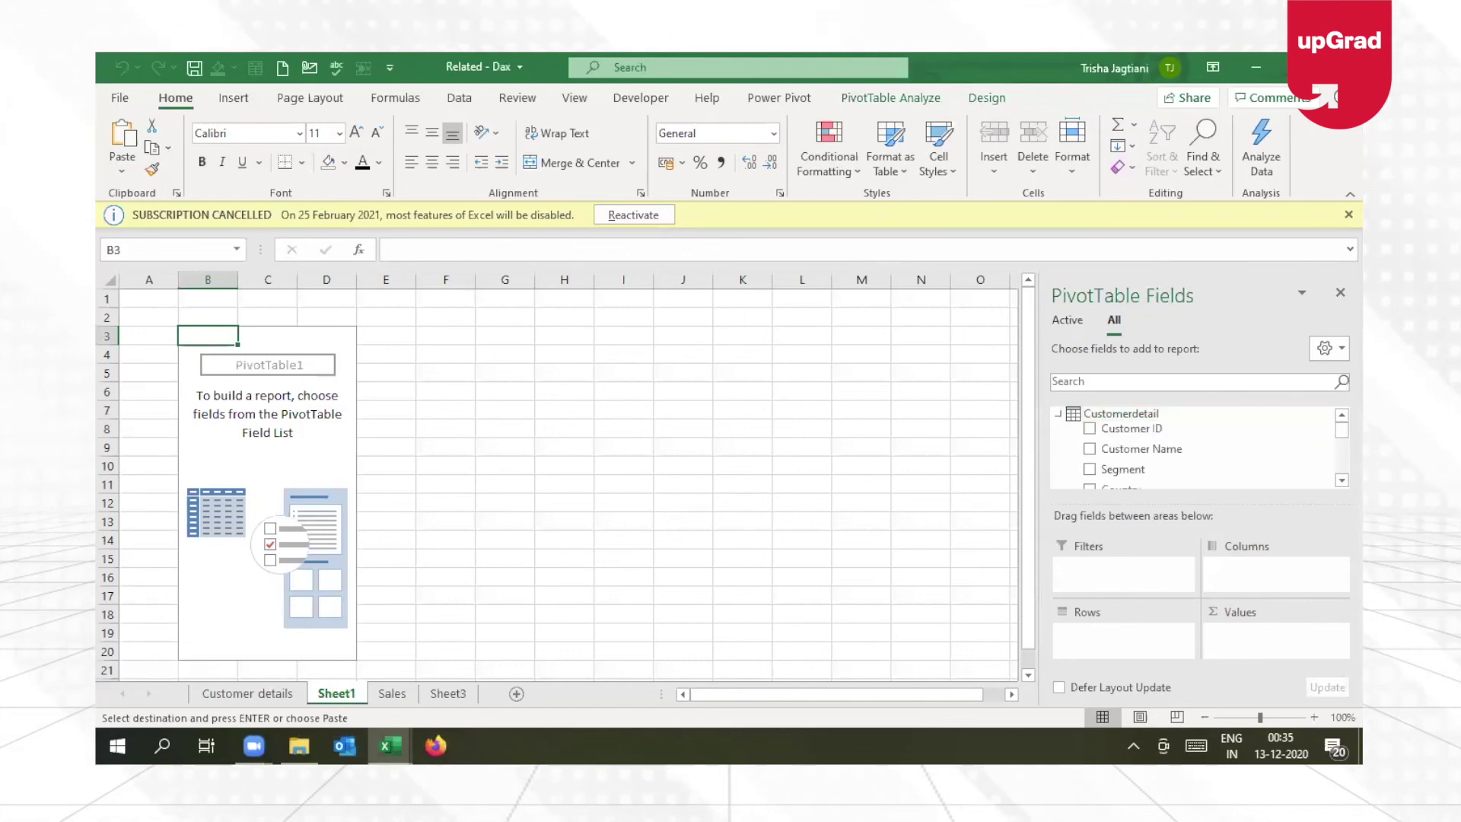
scroll(1168, 442, down, 5)
drag(1168, 442, 1267, 639)
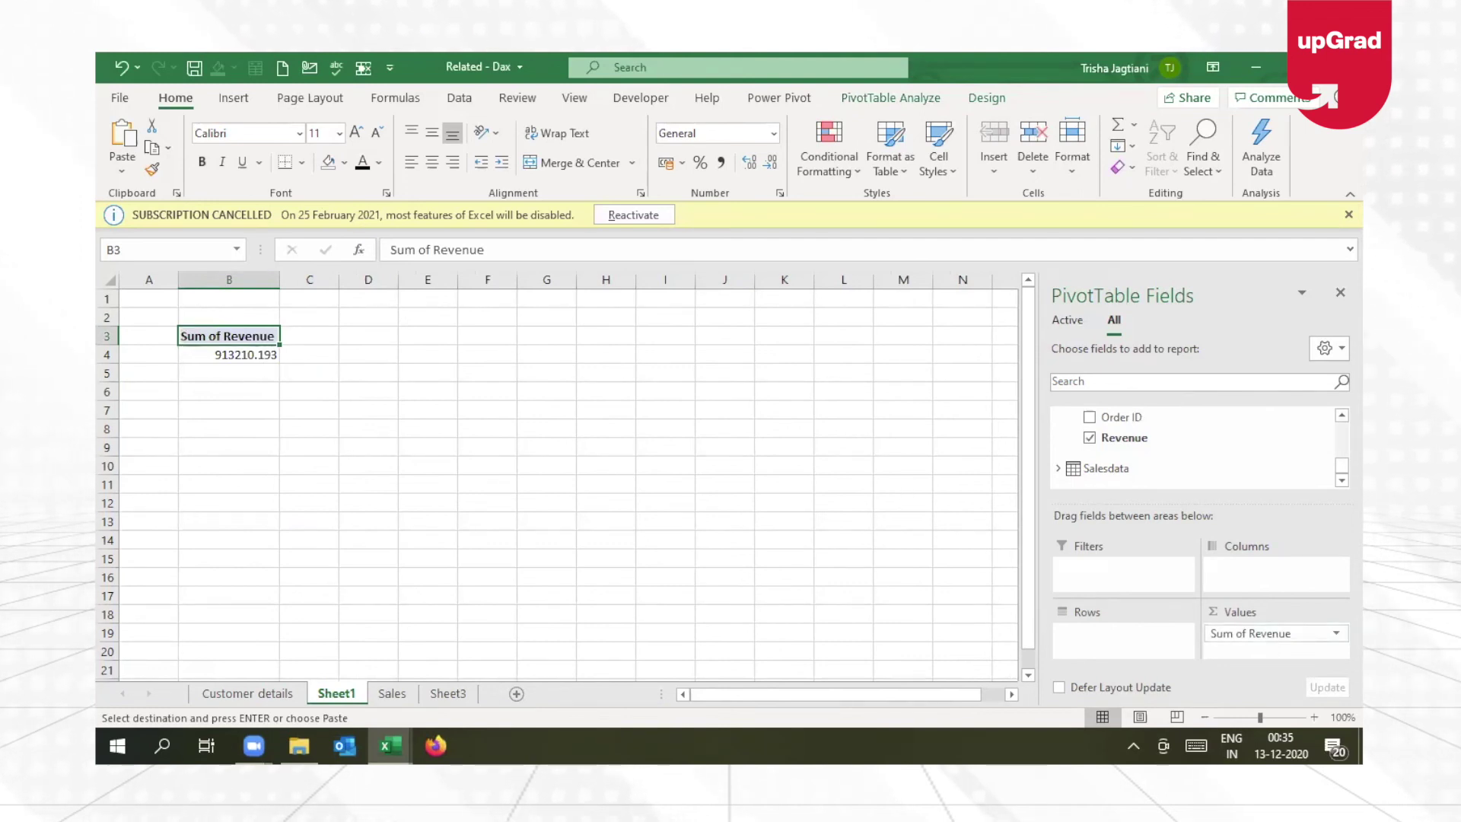
- Add the Customerdetail table's Region field to the PivotTable's rows and go through the revenue sums down to the grand total
scroll(1119, 453, up, 1)
scroll(1101, 468, up, 1)
drag(1111, 457, 1121, 640)
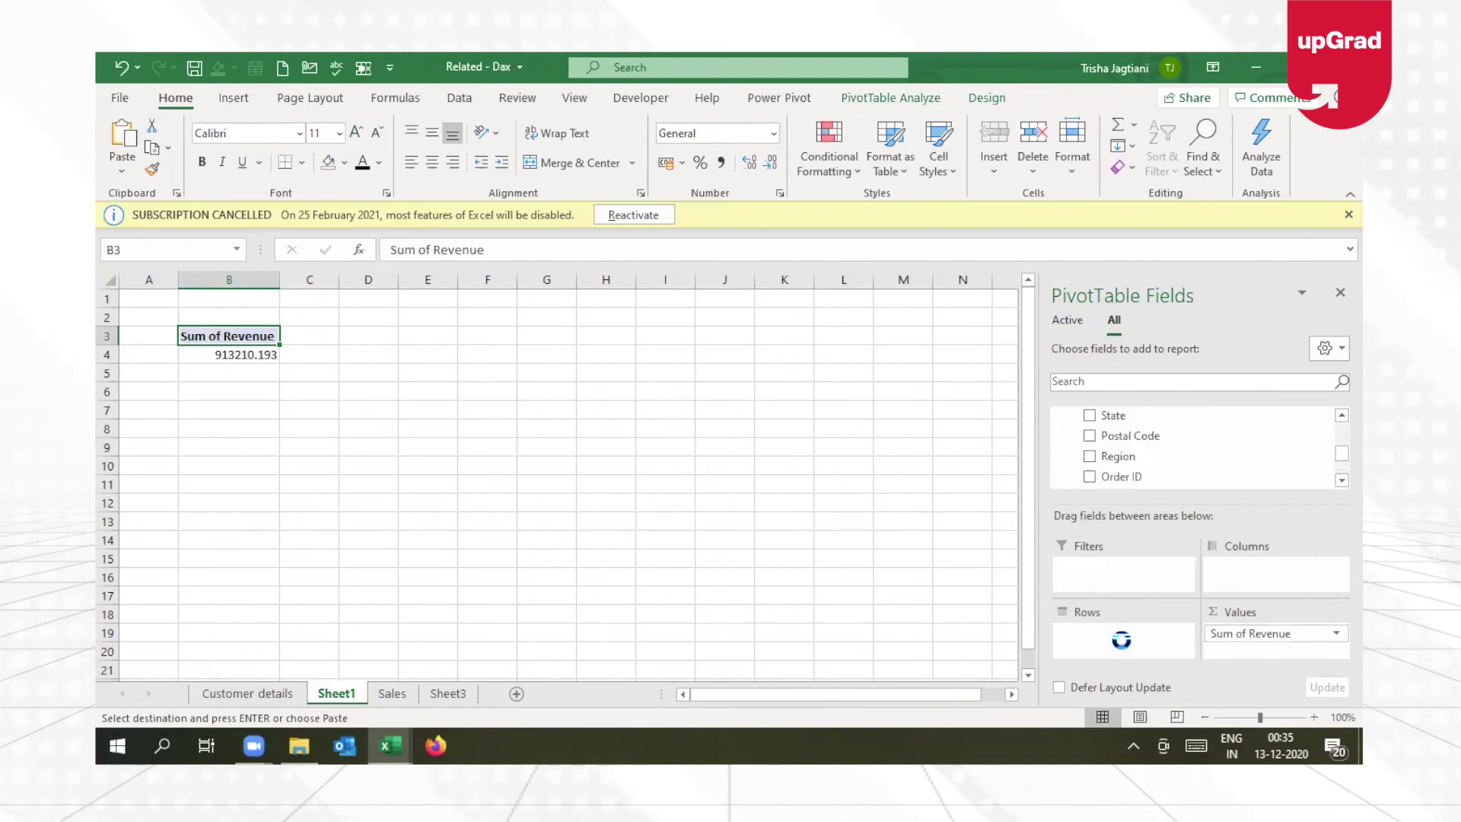
click(327, 358)
key(Down)
key(Down)
key(Down)
key(Down)
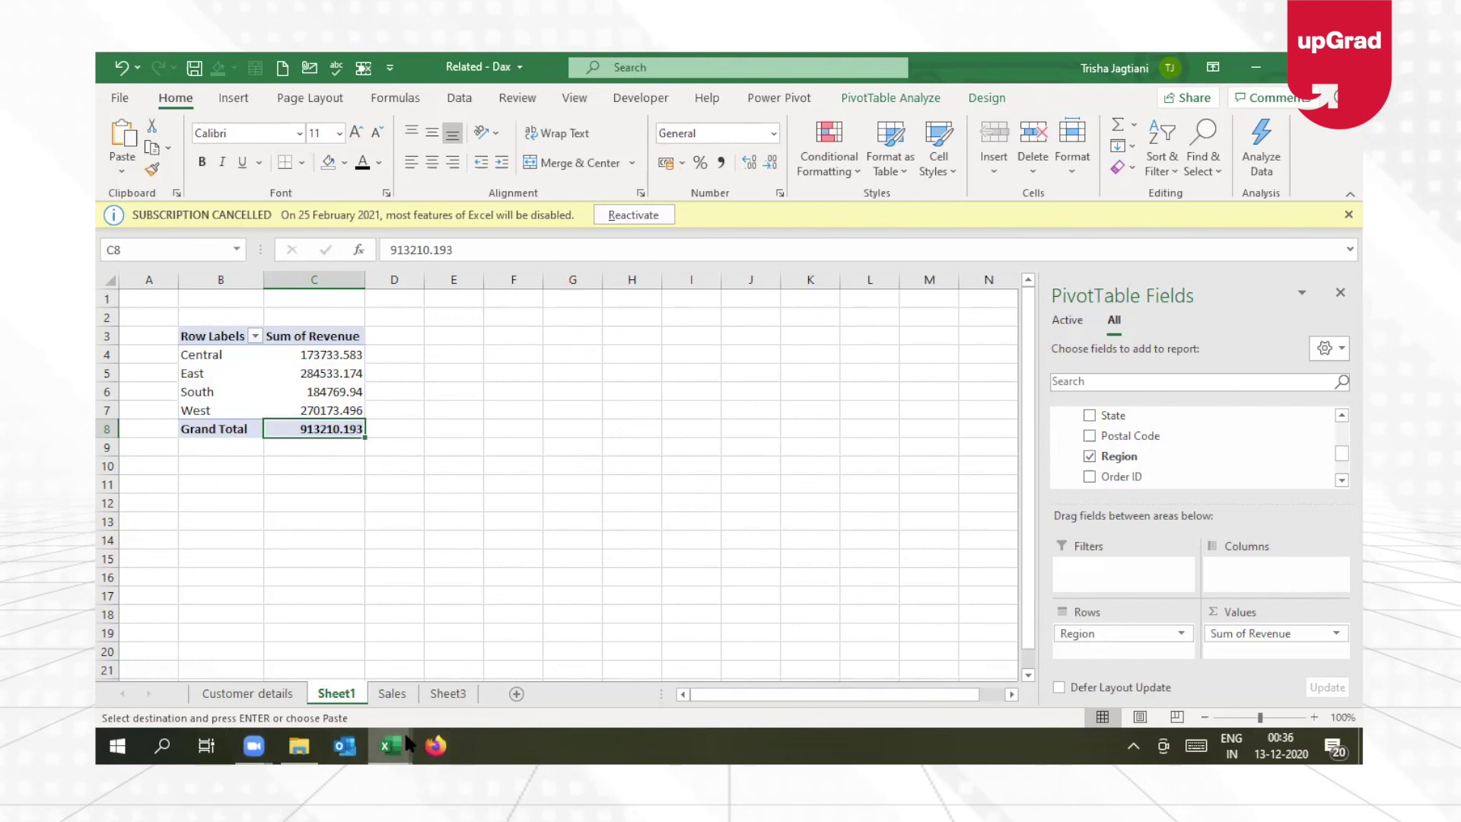
- Switch to the Power Pivot window and examine the Customerdetail table's row-by-row Revenue values and their RELATED formula
mouse_move(405, 730)
click(551, 618)
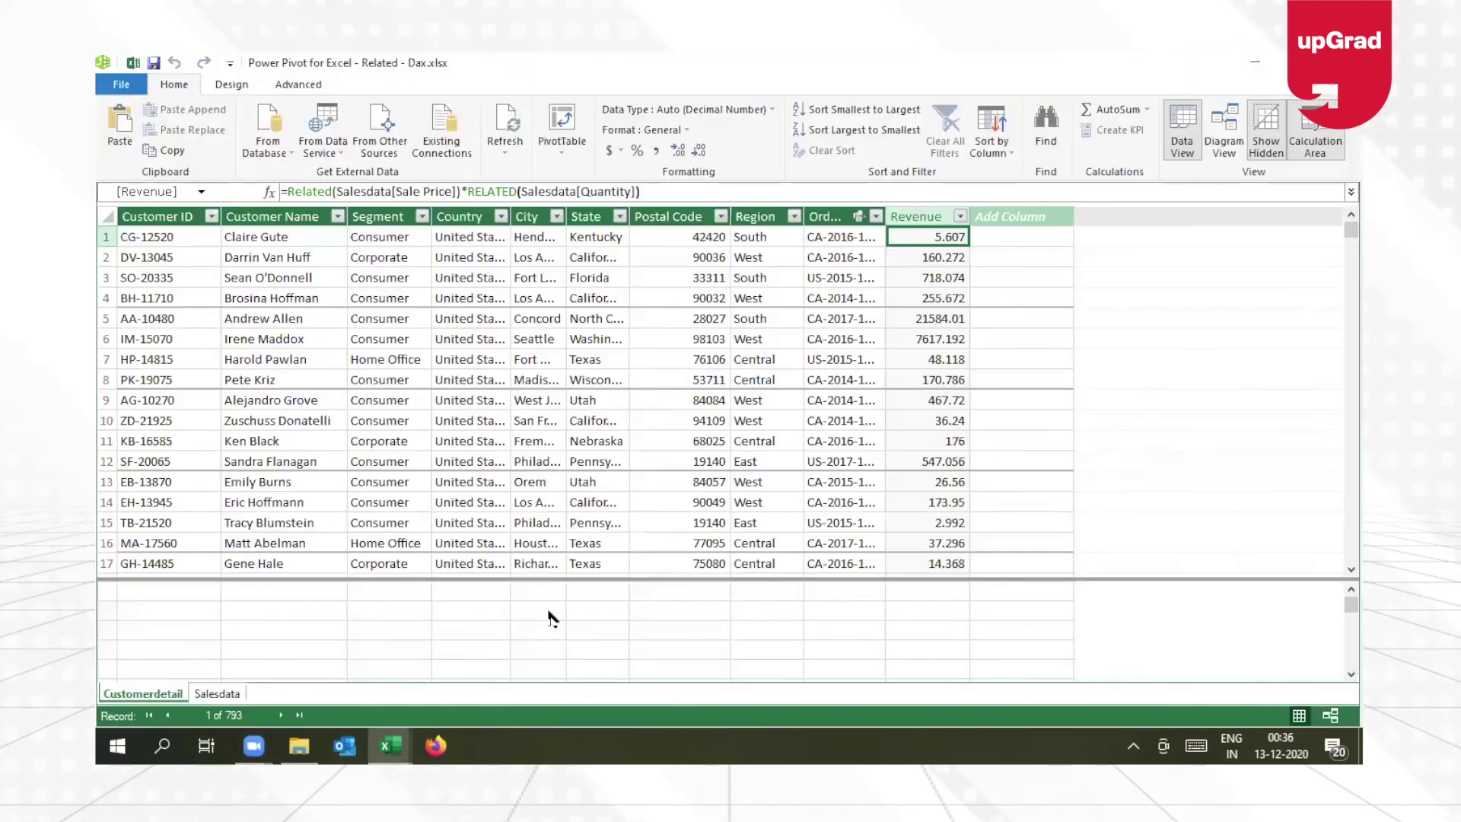
click(904, 238)
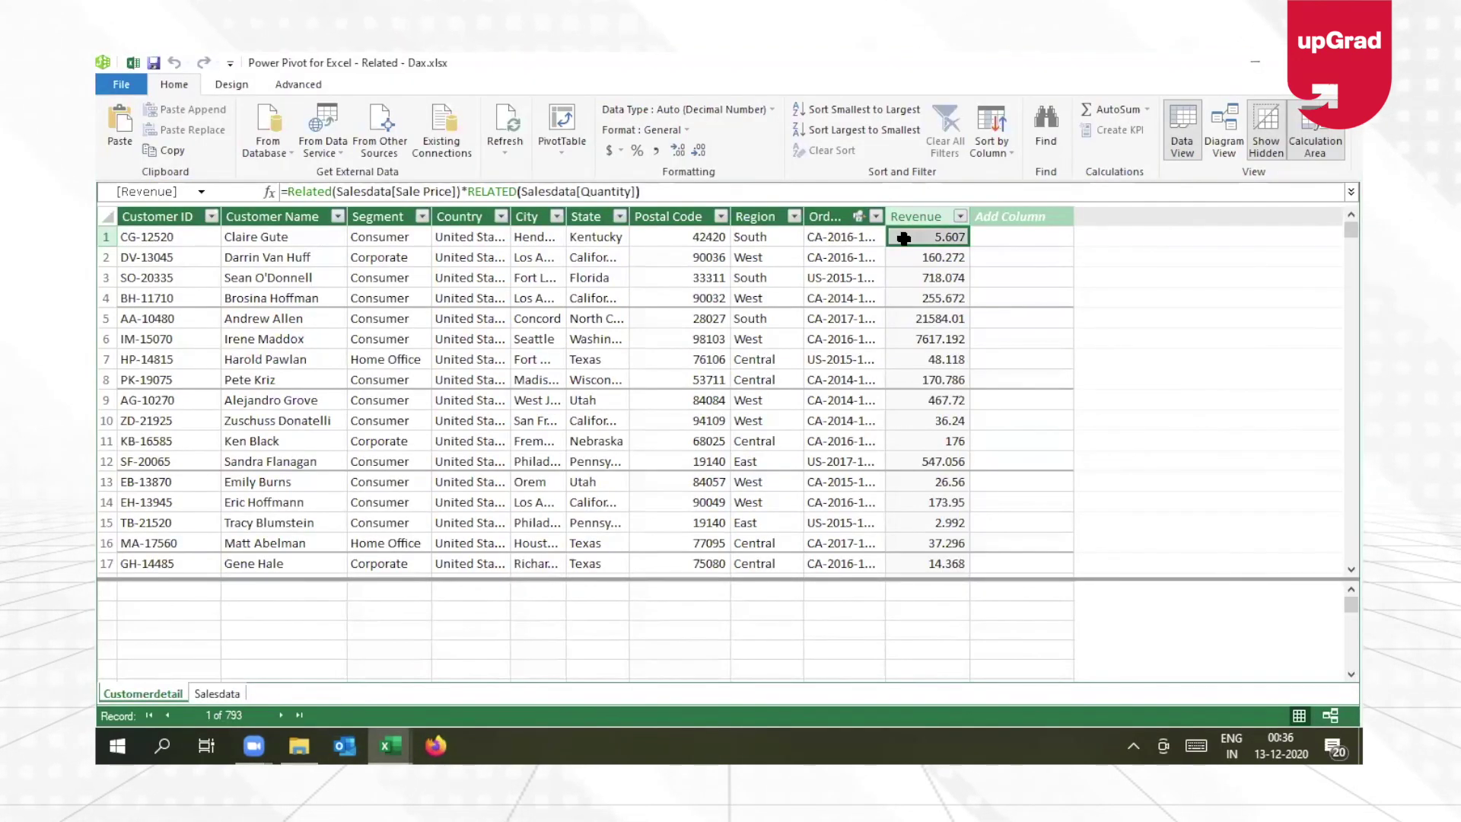
key(Down)
key(Up)
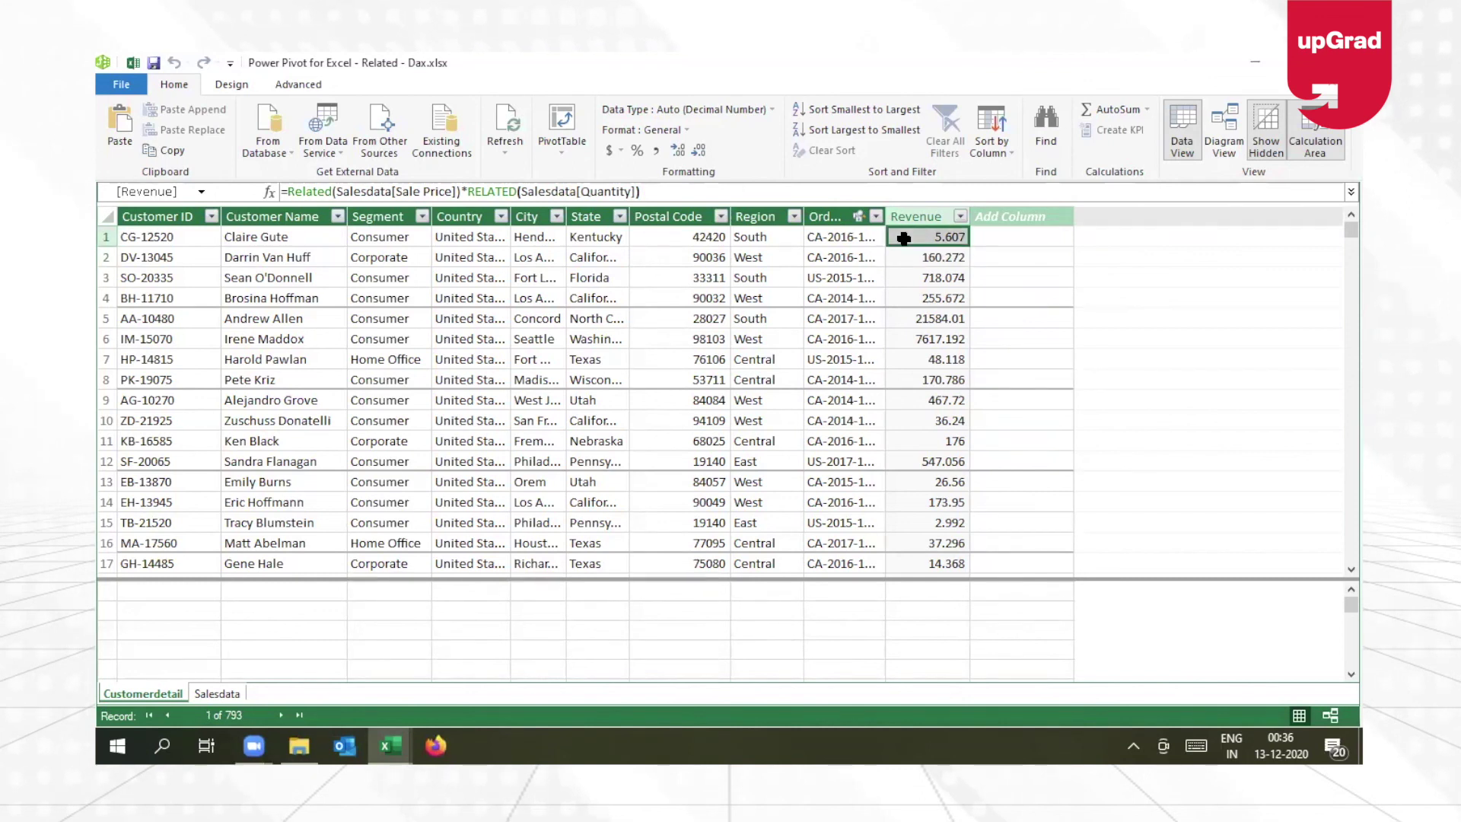
key(Down)
key(Up)
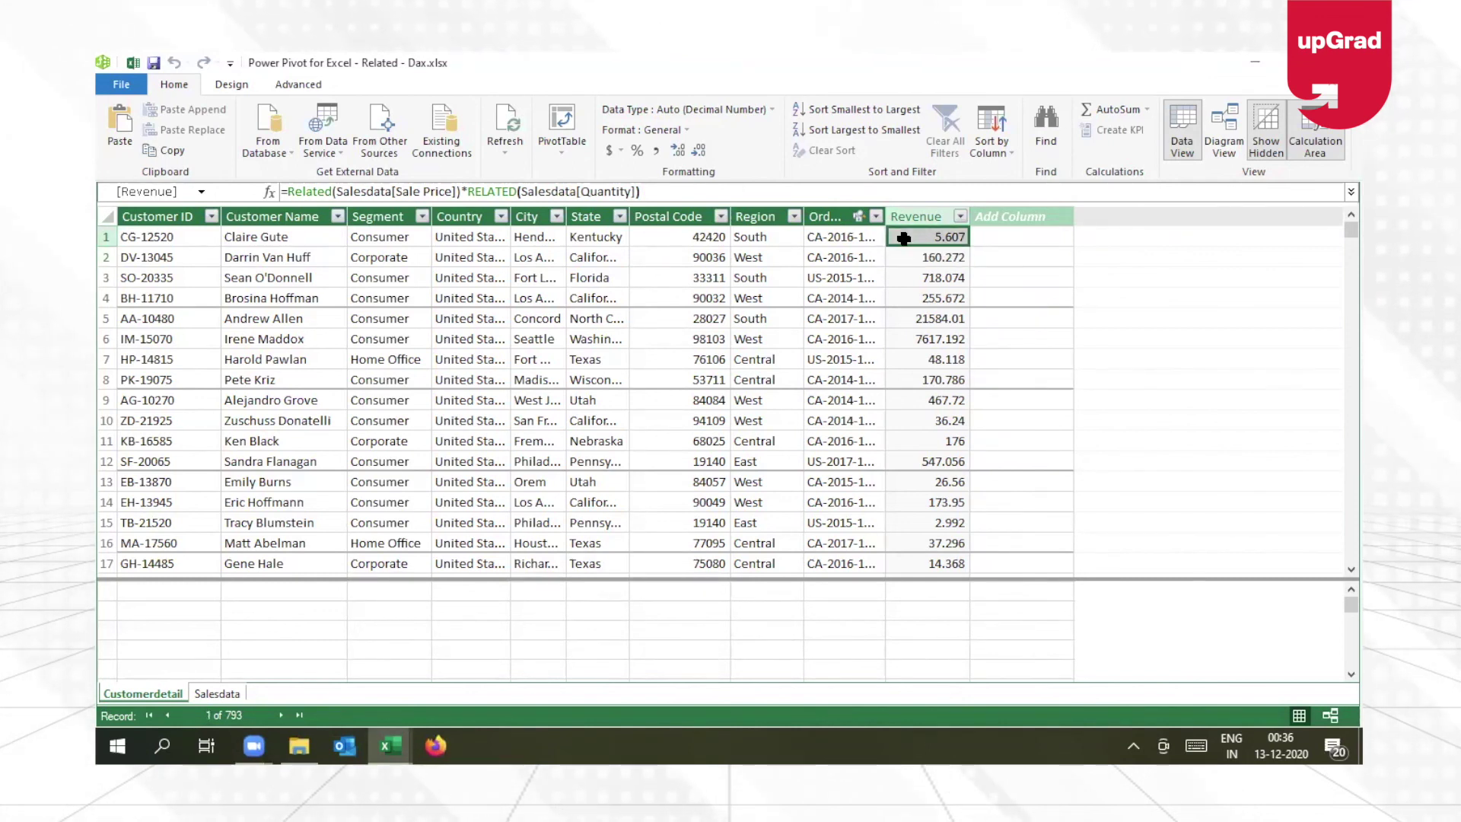
key(Down)
key(Down)
key(Down)
key(Down)
key(Down)
key(Down)
key(Down)
key(Down)
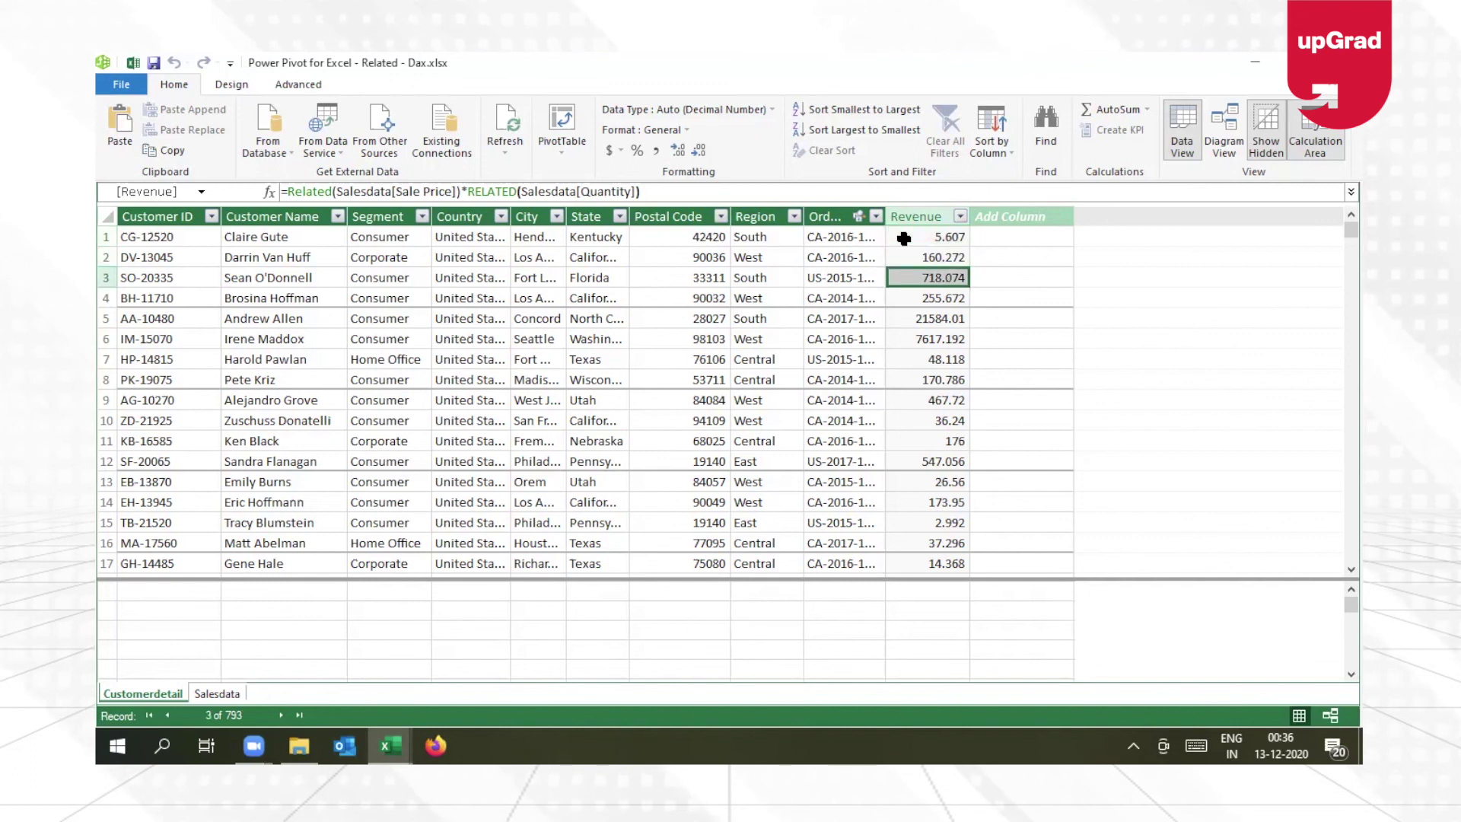
key(Down)
key(Down)
key(Down)
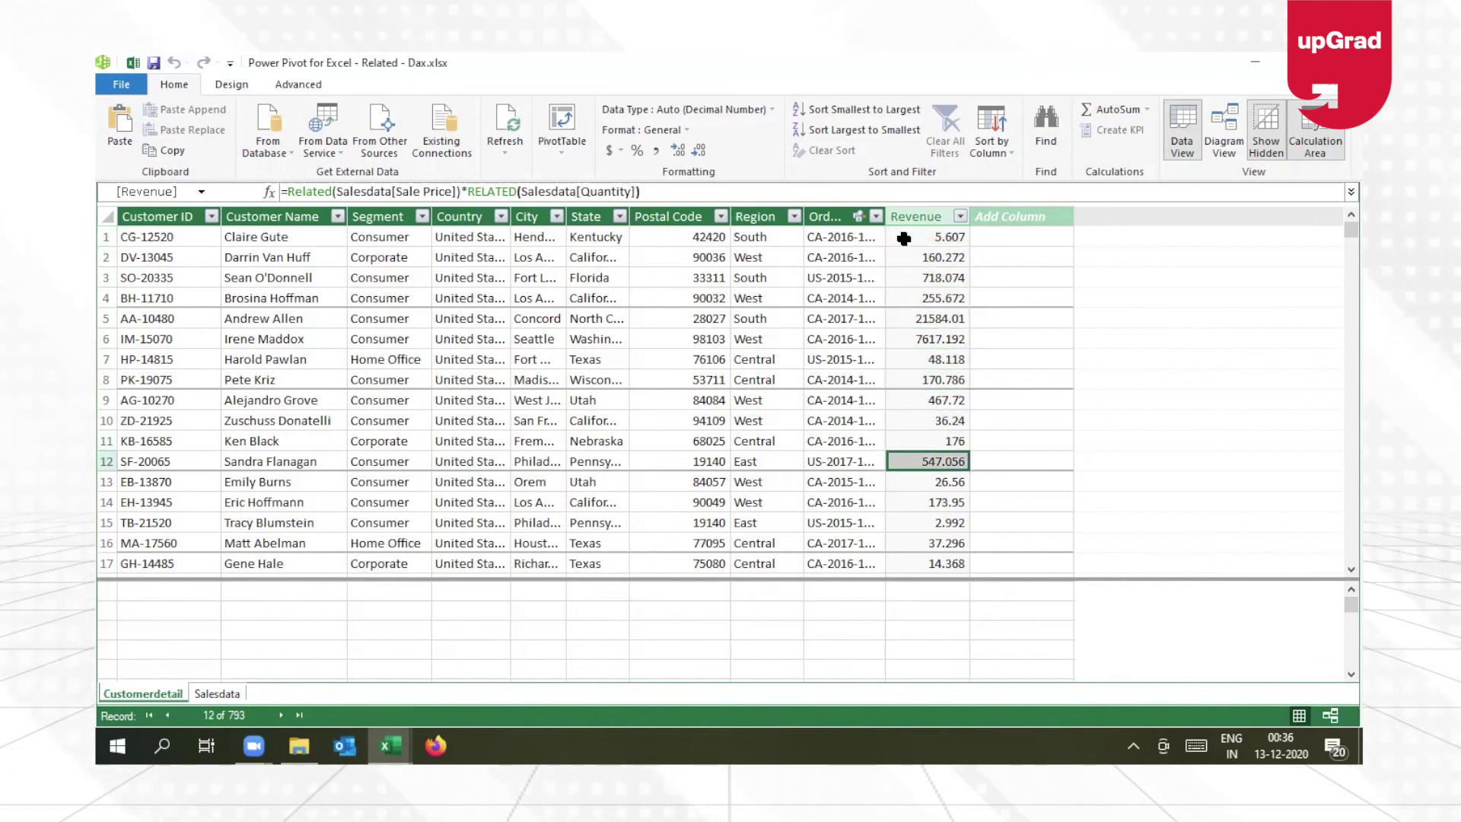
key(Up)
key(Up)
key(Up)
key(Up)
key(Up)
key(Up)
key(Up)
key(Up)
key(Up)
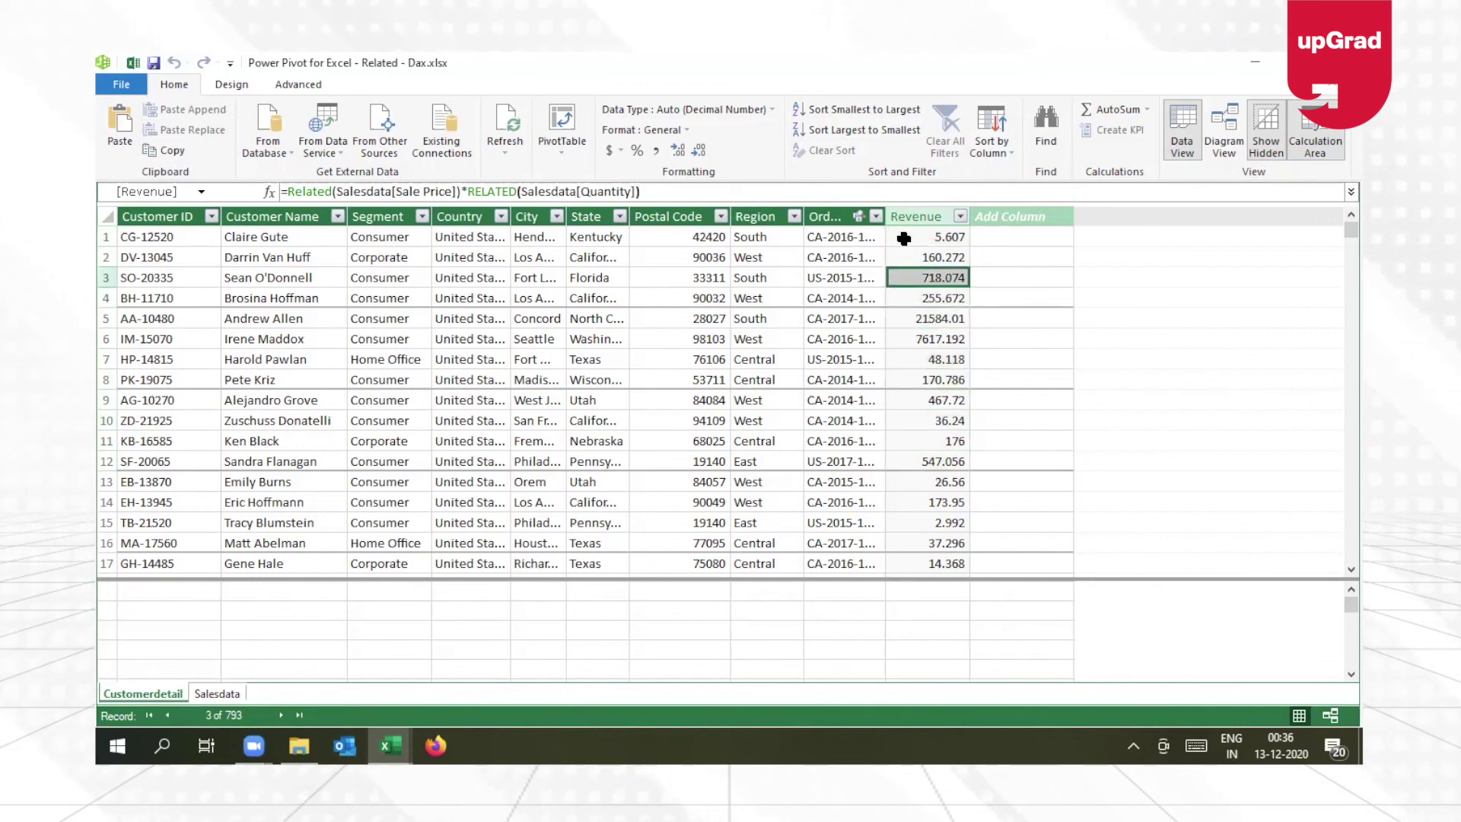
key(Up)
key(Up)
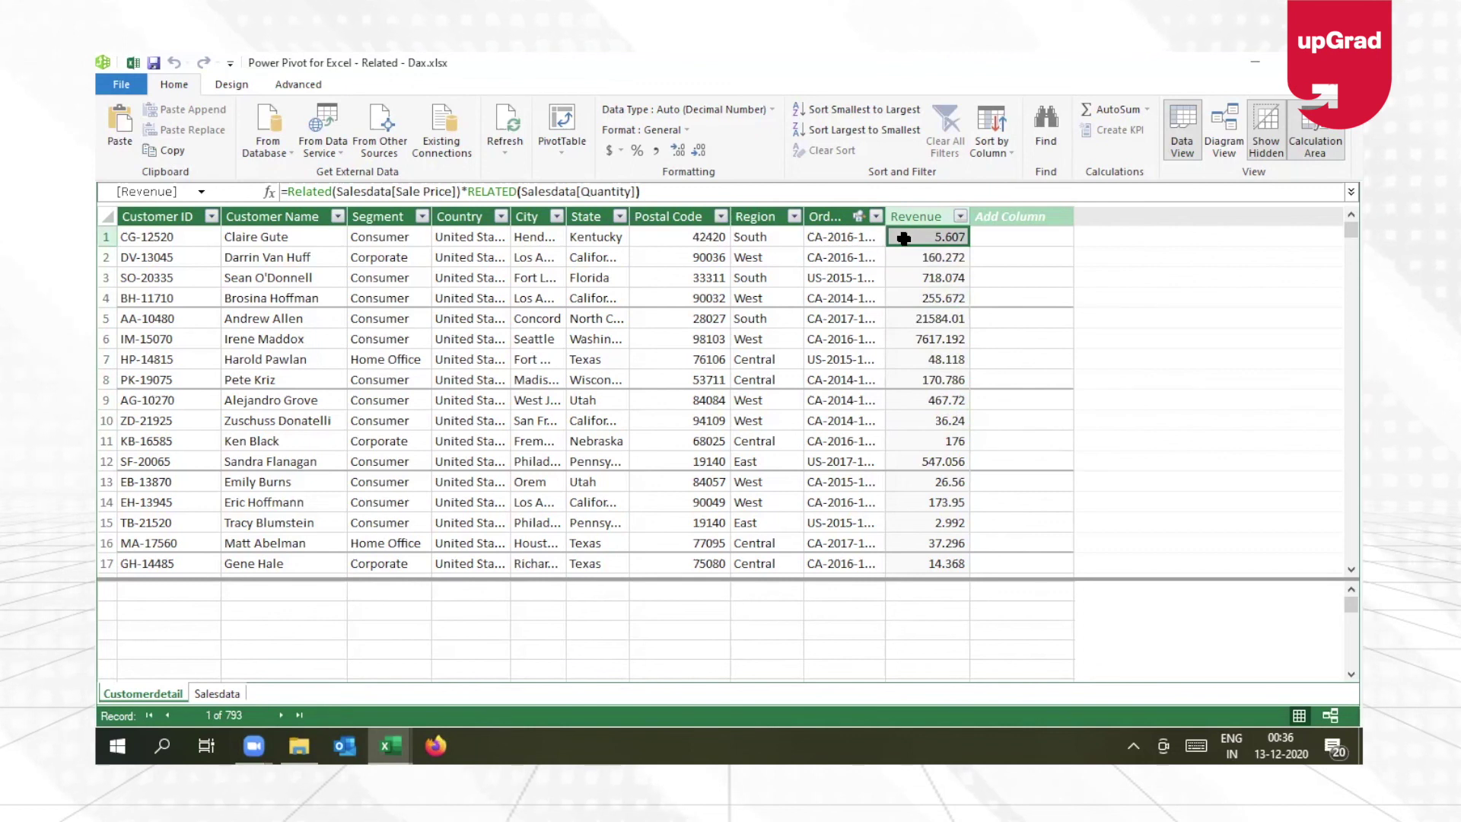
key(Down)
key(Down)
key(Down)
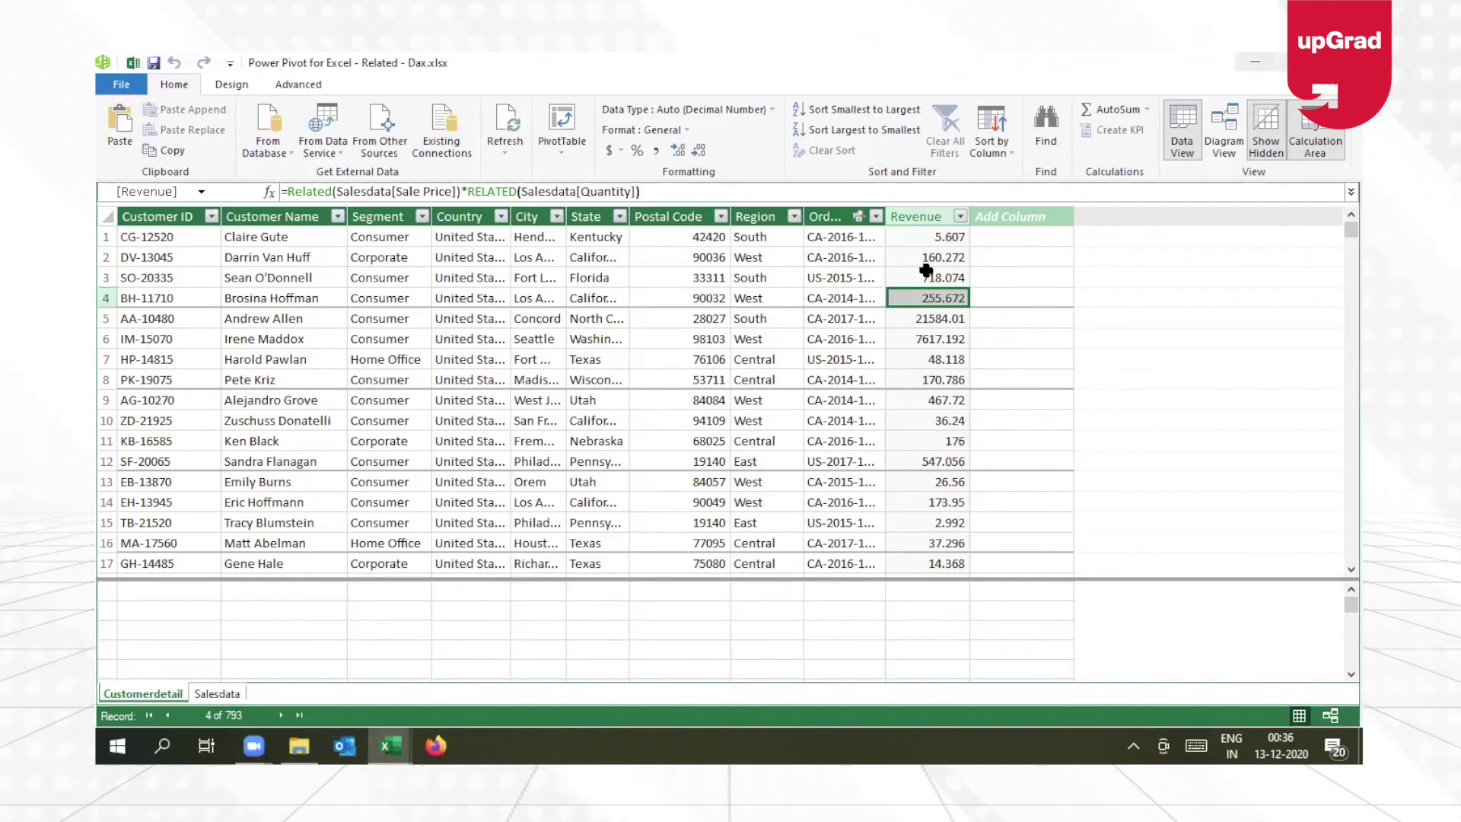
click(951, 237)
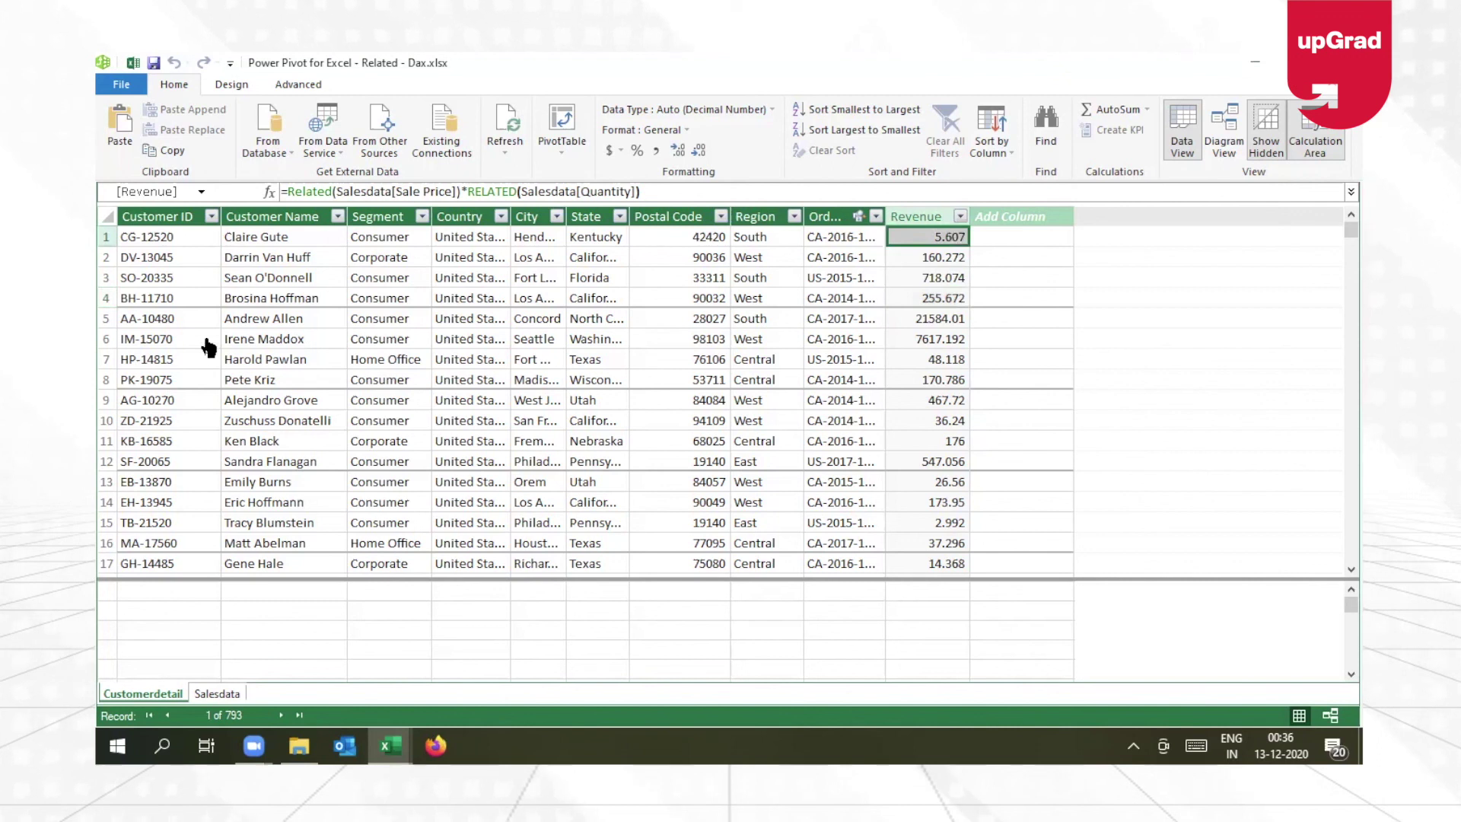